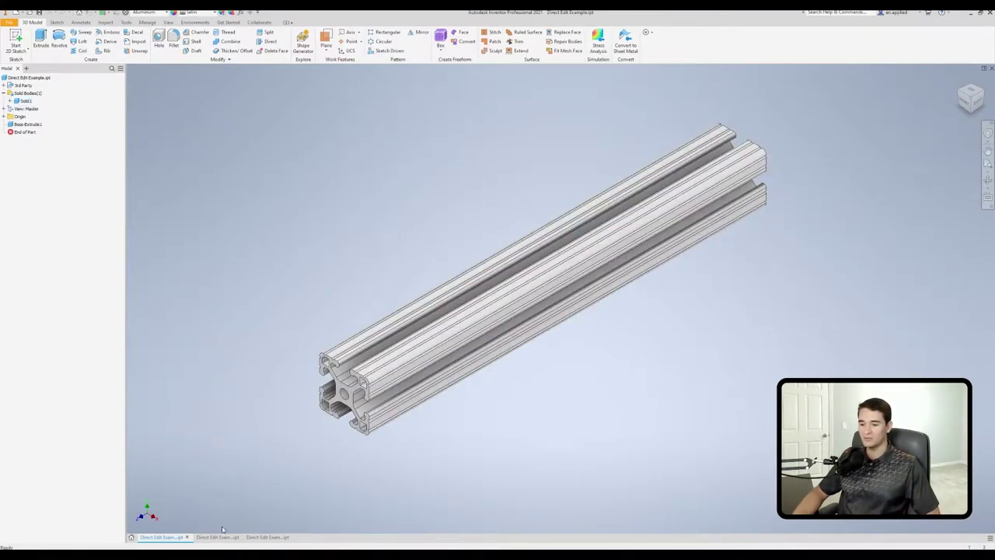
Step: Compare the enclosure part that has feature history with its history-free version, and return to the aluminium extrusion part
left_click(268, 537)
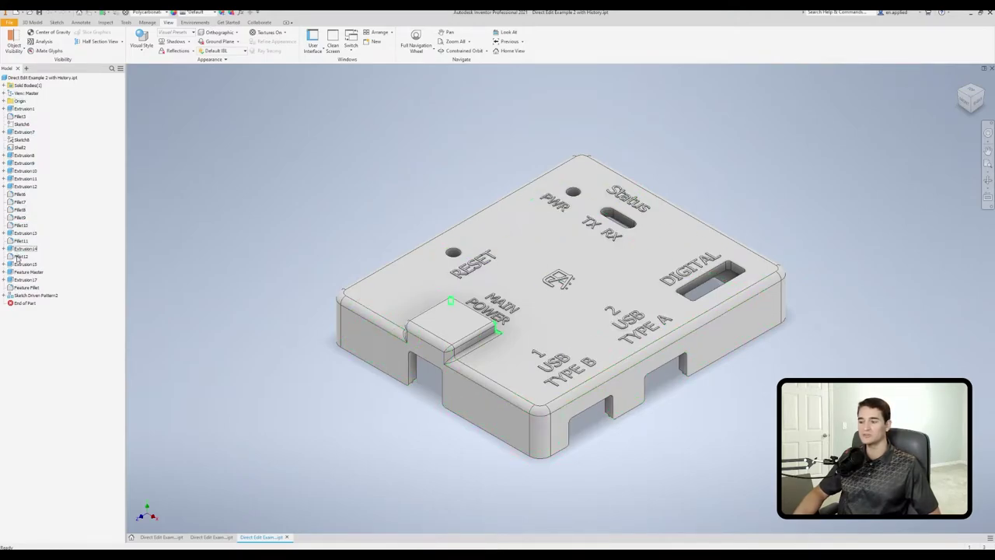
left_click(212, 536)
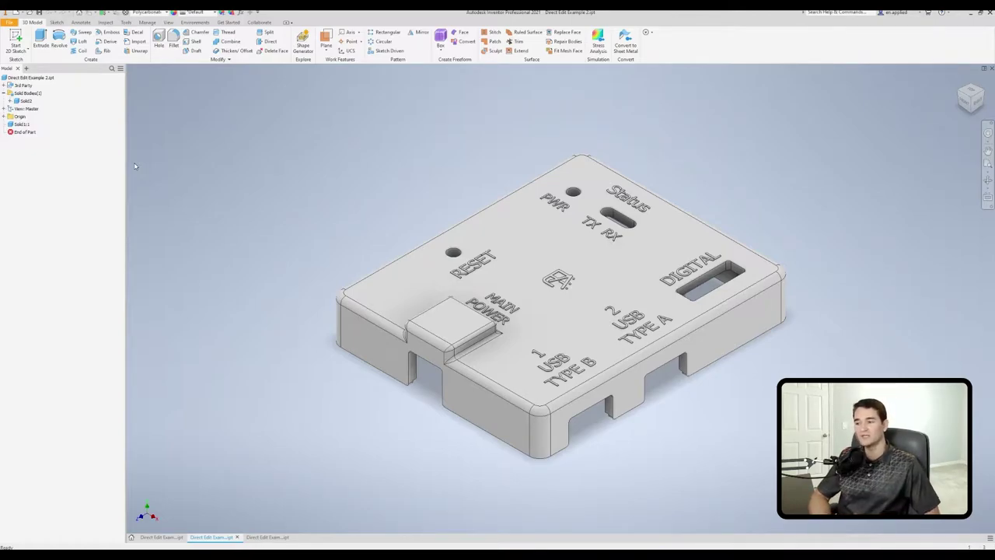
left_click(161, 537)
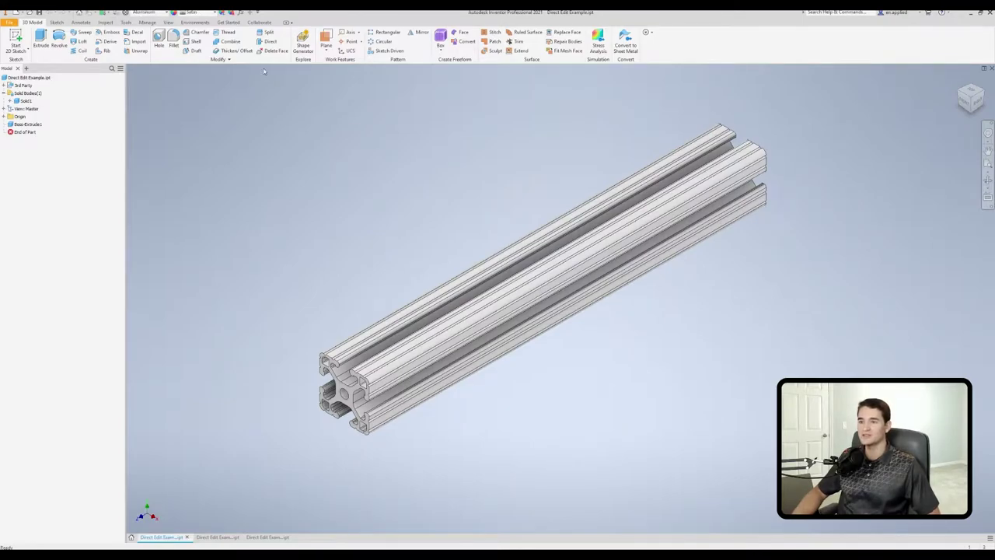
Step: Start Direct Edit on the aluminium extrusion and place its mini-toolbar in the empty space beside the model
left_click(274, 43)
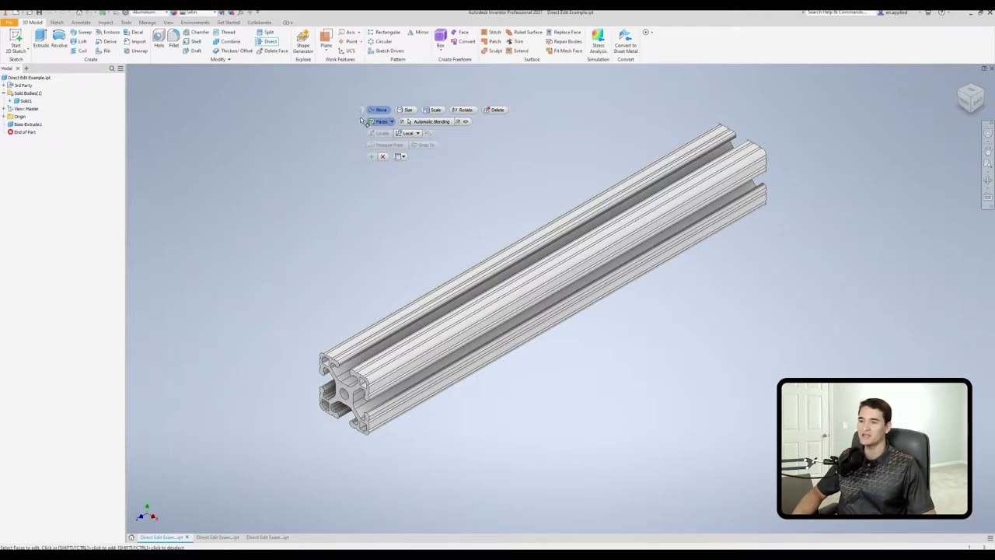
left_click_drag(361, 111, 479, 101)
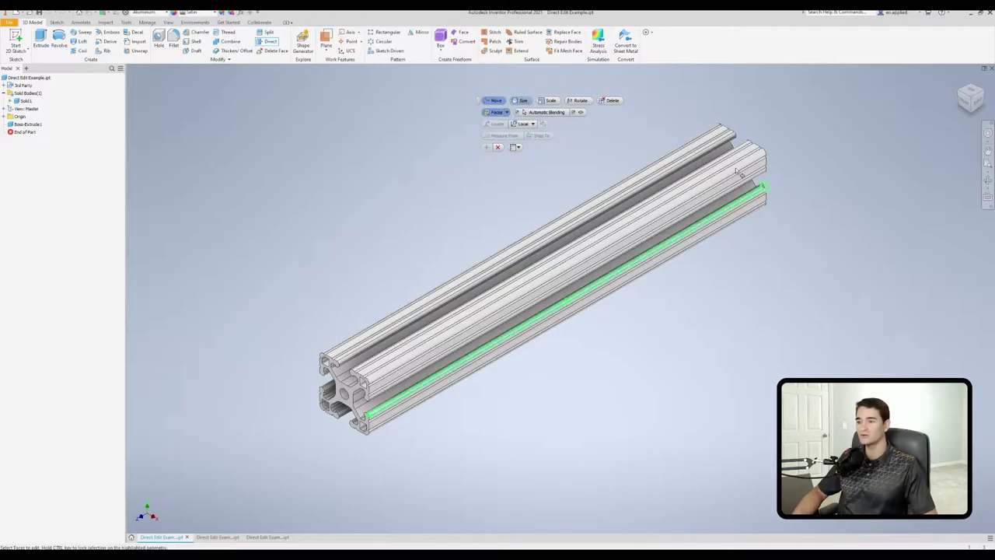
left_click_drag(479, 100, 752, 180)
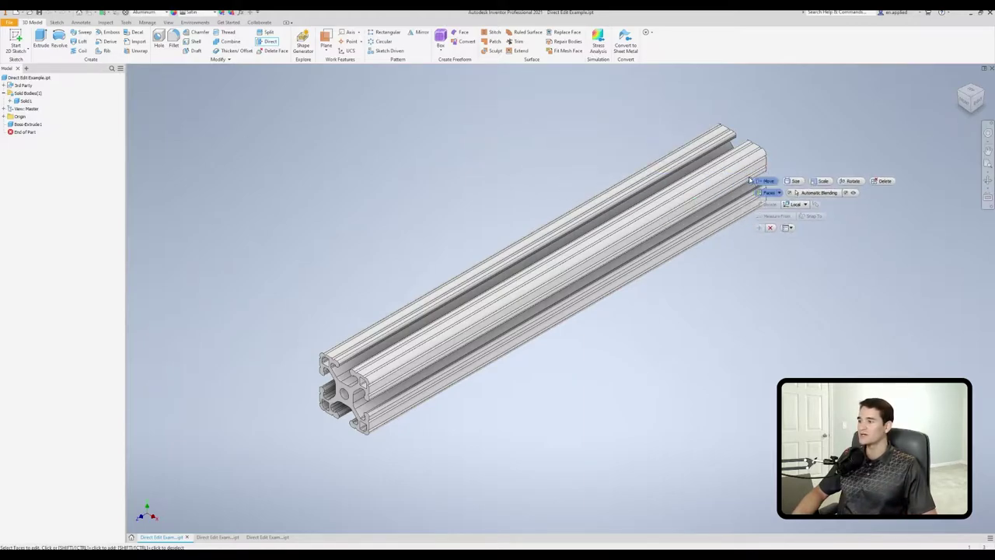
scroll(643, 232, "up", 2)
middle_click_drag(643, 232, 684, 207, "shift")
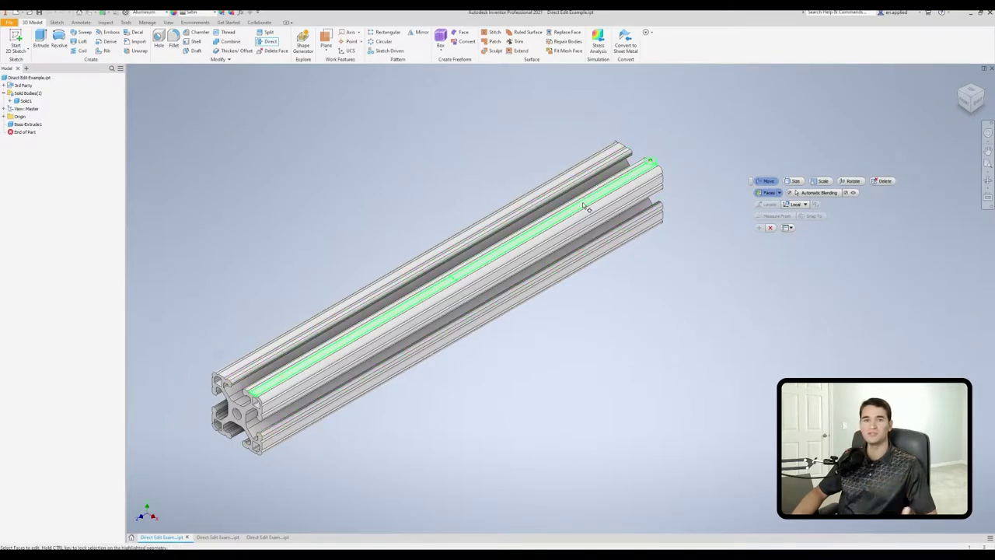
left_click_drag(752, 180, 708, 180)
Step: Toggle the Direct Edit mini-toolbar's Auto Fade option and switch it back again
left_click(747, 228)
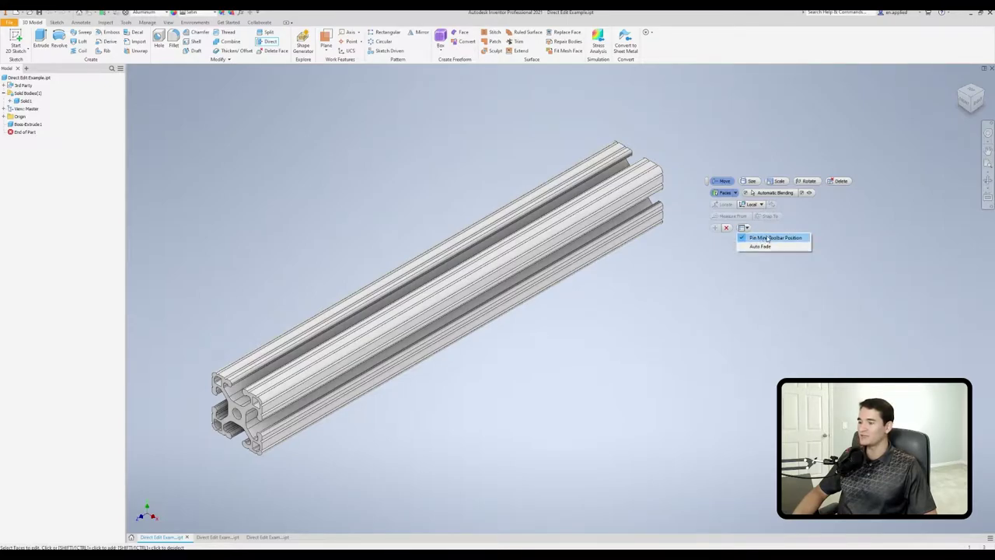
left_click(727, 228)
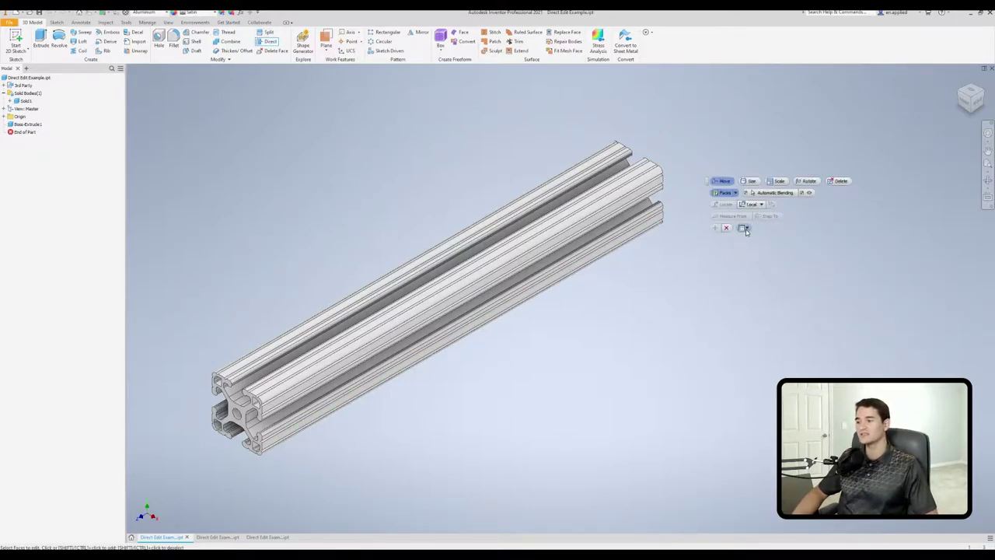
left_click(745, 230)
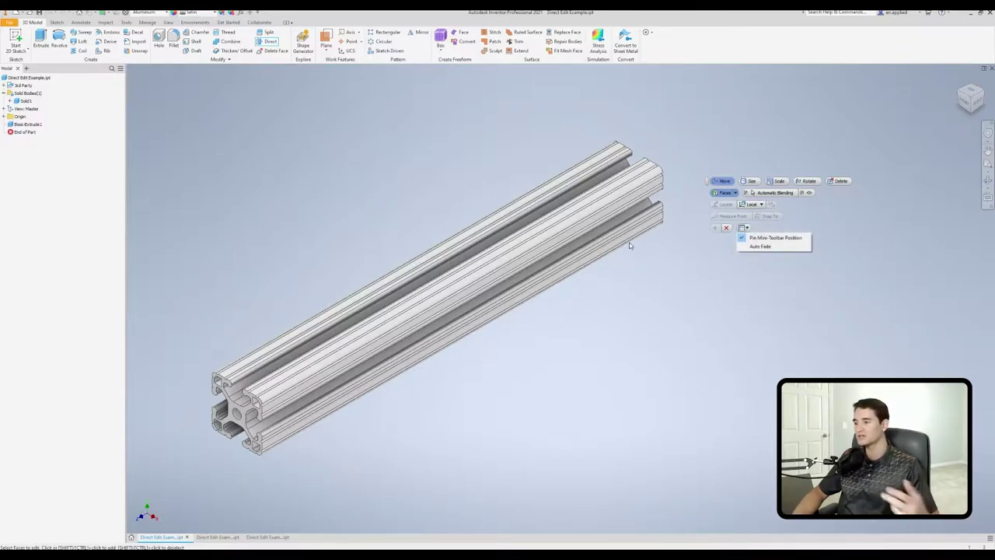
left_click(760, 246)
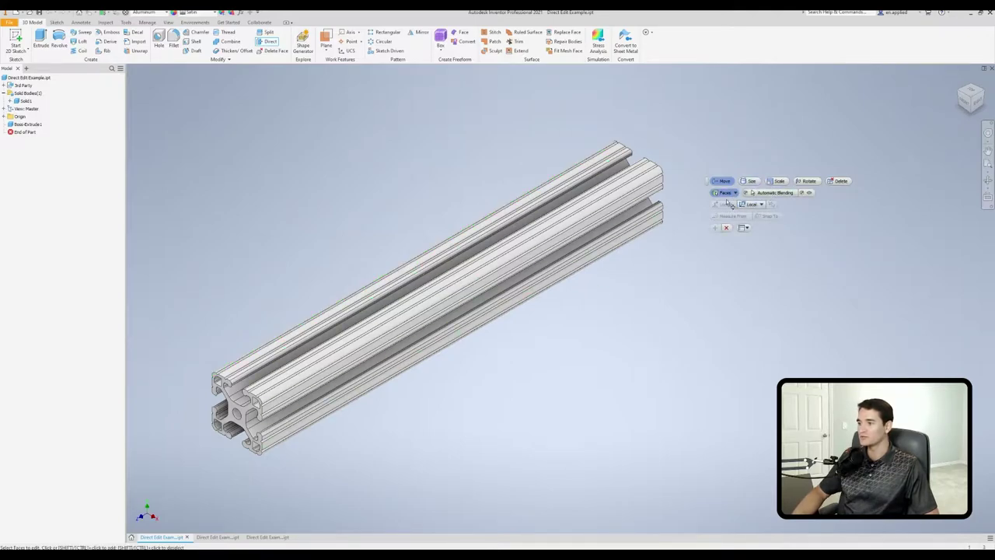
left_click(743, 227)
left_click(762, 246)
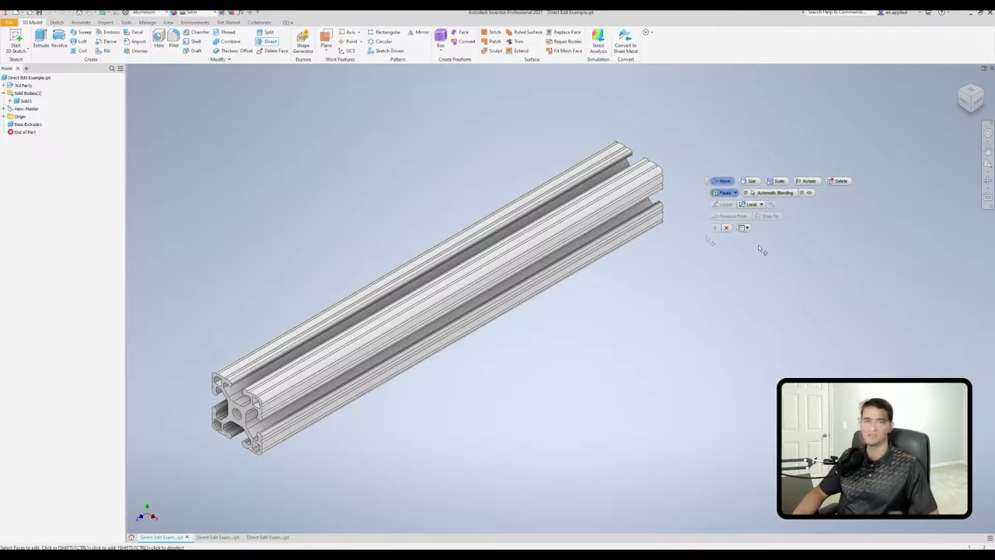
Step: Try shortening the extrusion by moving its front end face -2.5 in with Direct Edit
middle_click_drag(596, 200, 601, 203)
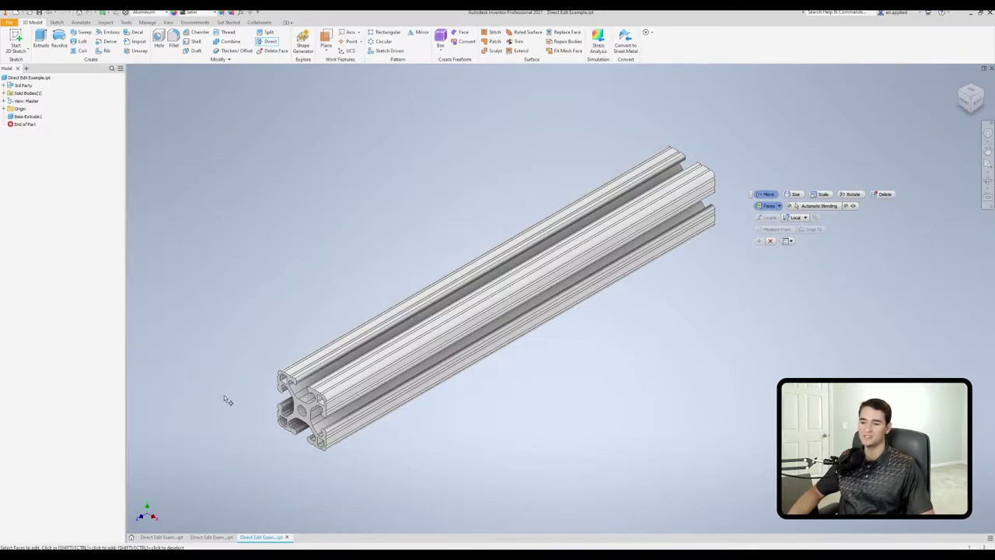
left_click(308, 423)
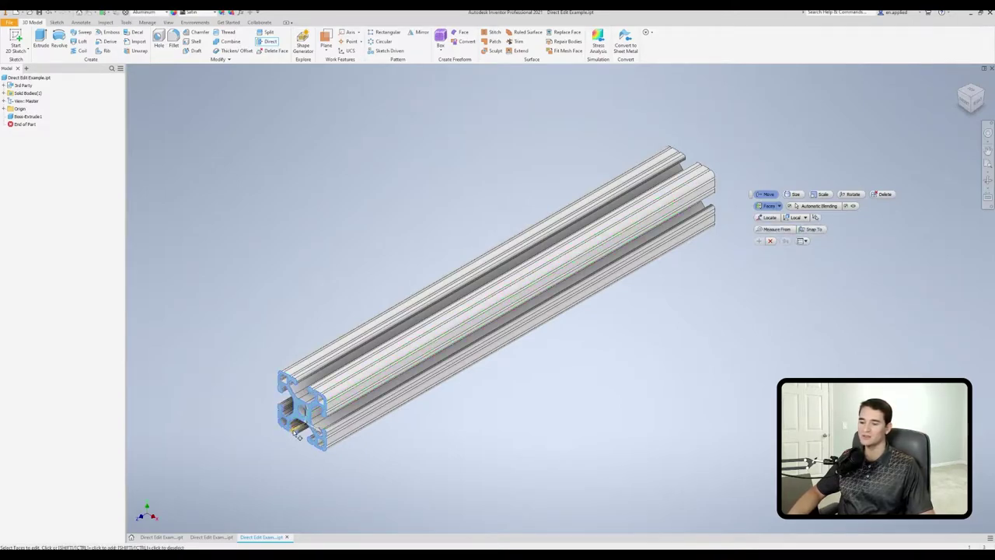
left_click_drag(298, 433, 451, 347)
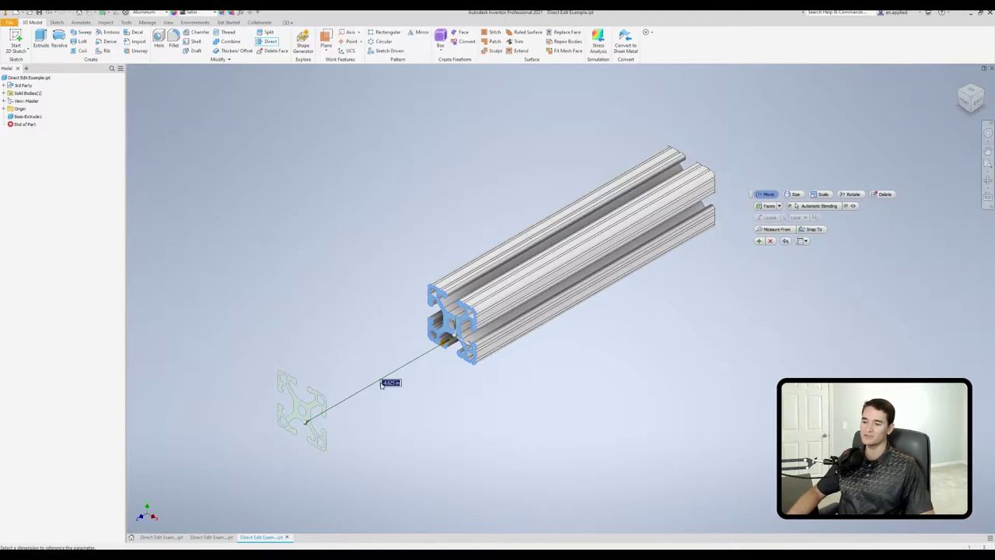
type("2")
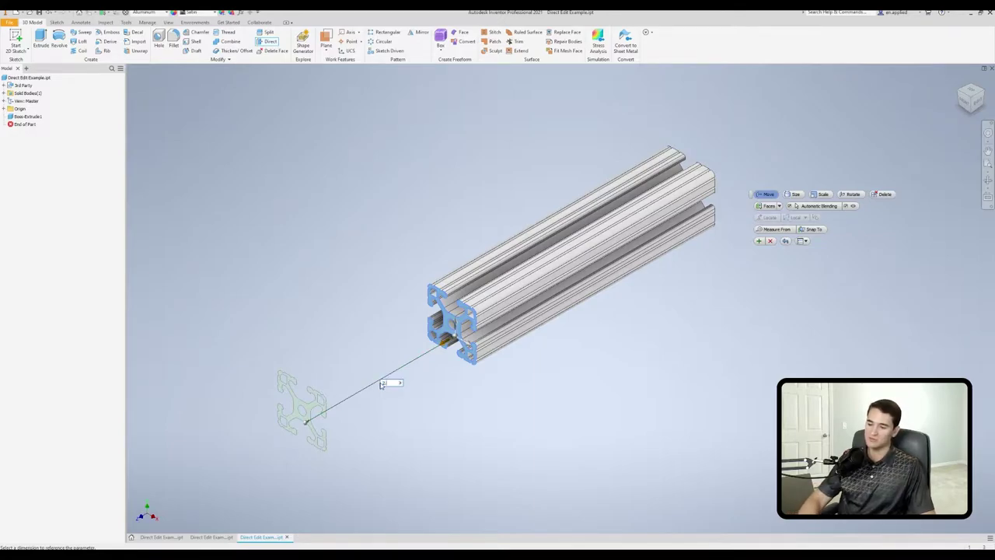
type(".5")
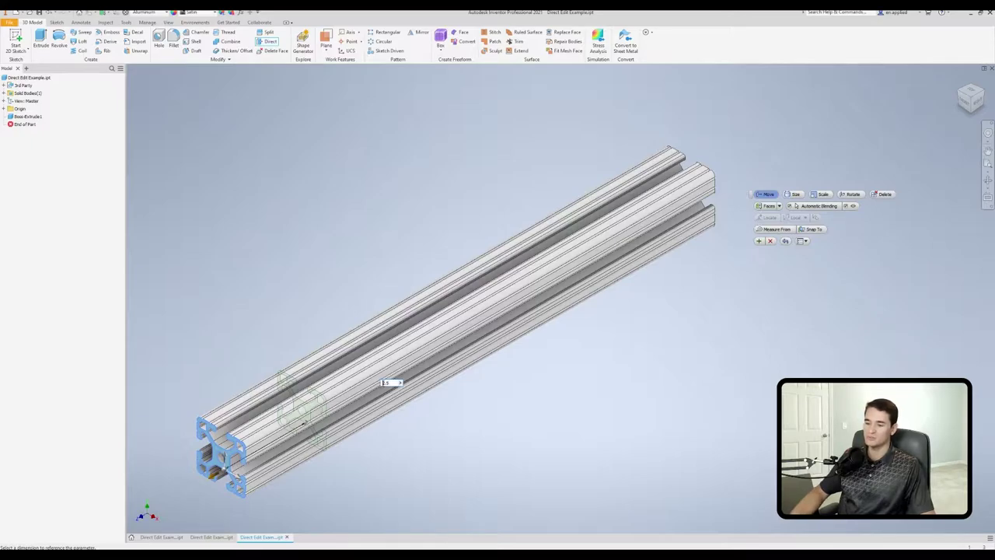
type("-")
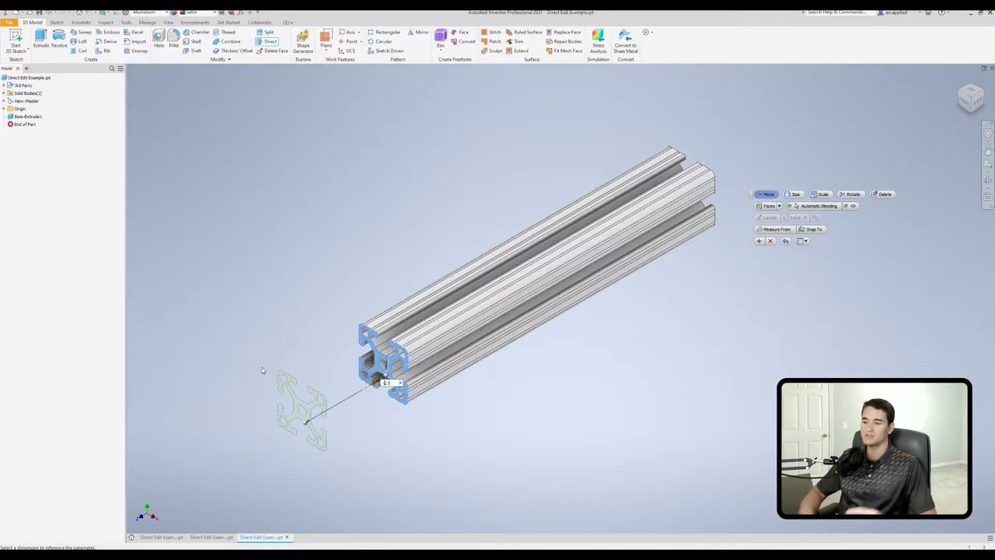
key("Return")
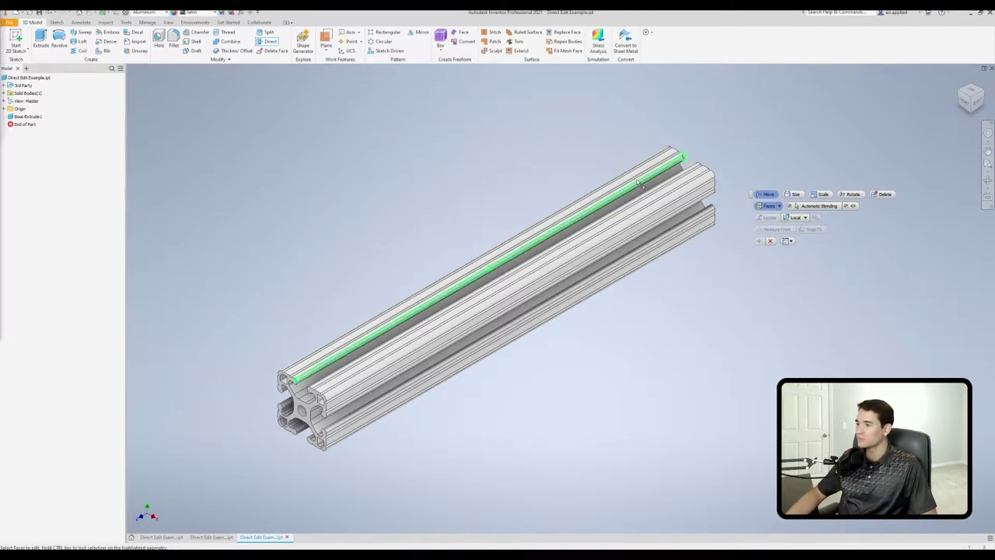
Step: Move the whole extrusion solid about 4.56 in sideways with Direct Edit, and undo that move
left_click(779, 206)
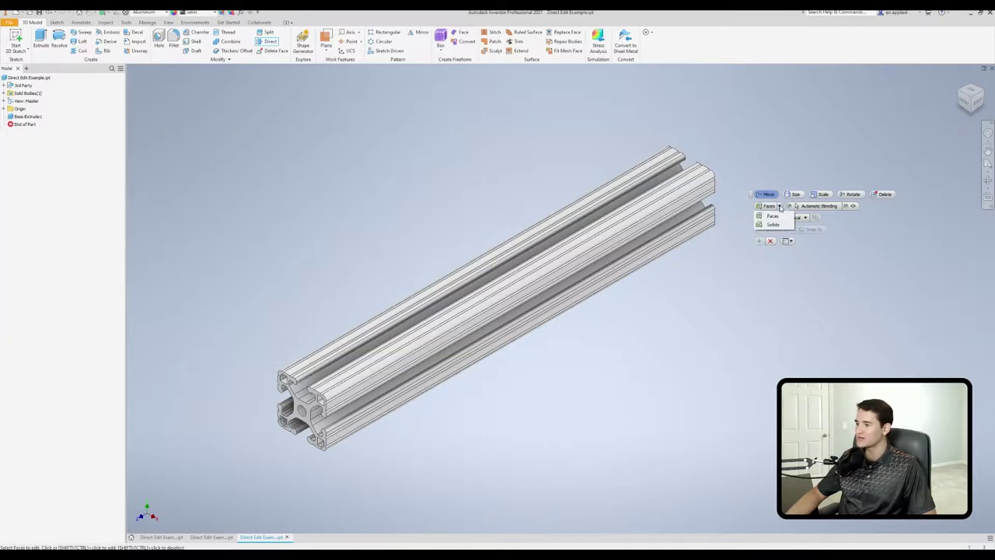
left_click(774, 224)
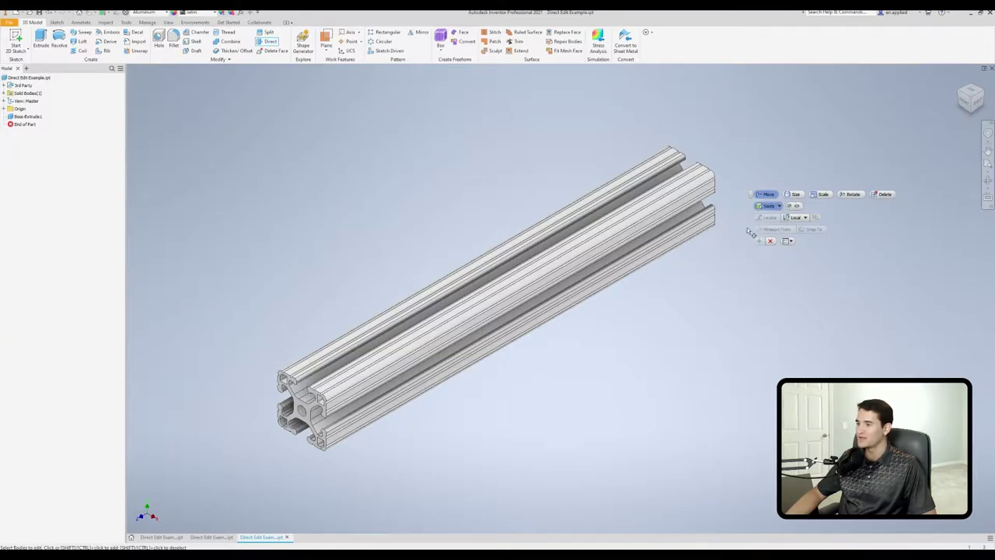
left_click(596, 244)
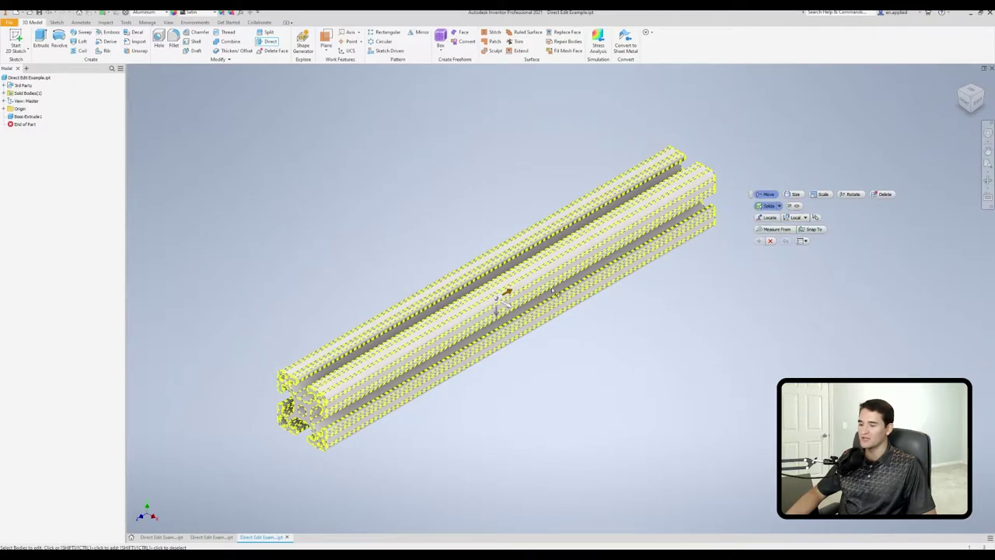
left_click_drag(516, 302, 678, 369)
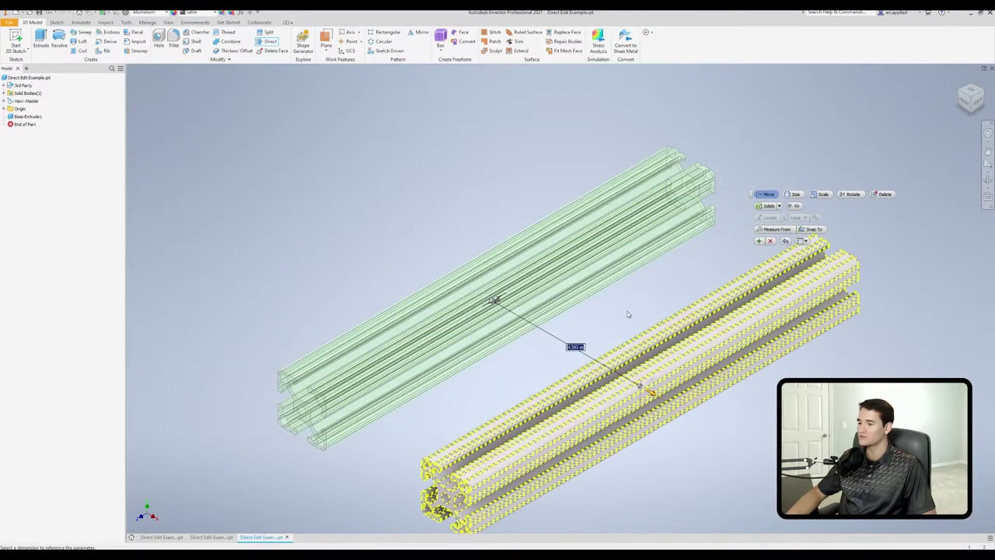
scroll(628, 314, "down", 5)
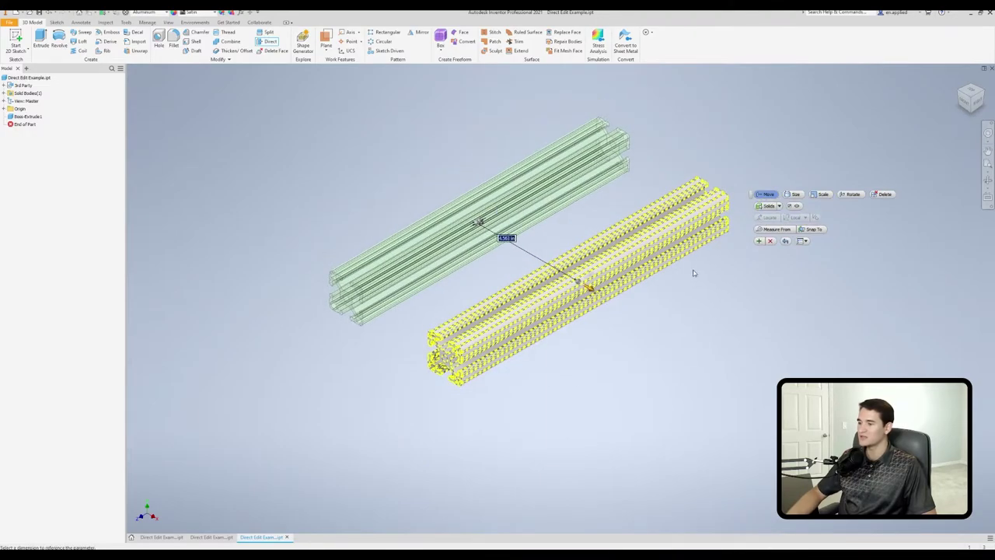
left_click(761, 241)
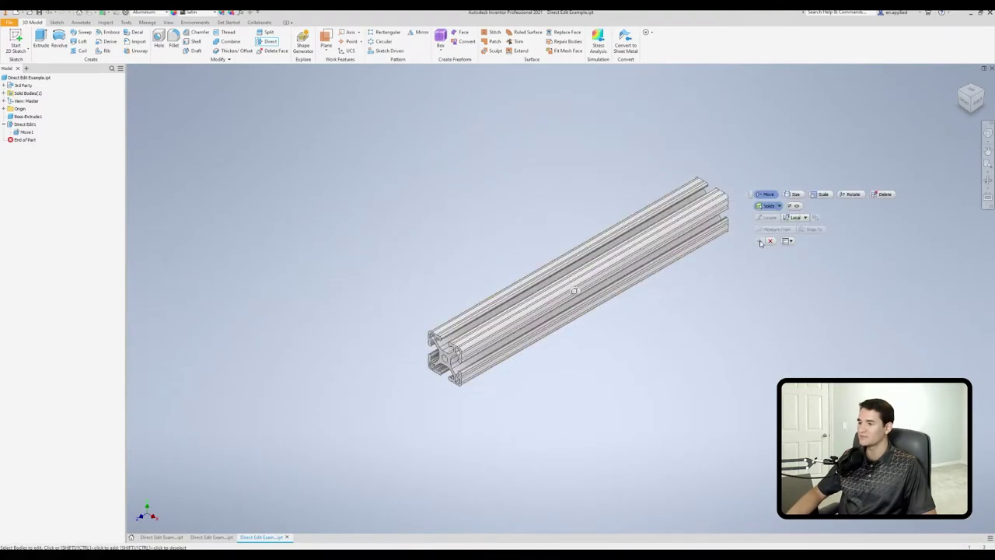
key("ctrl+z")
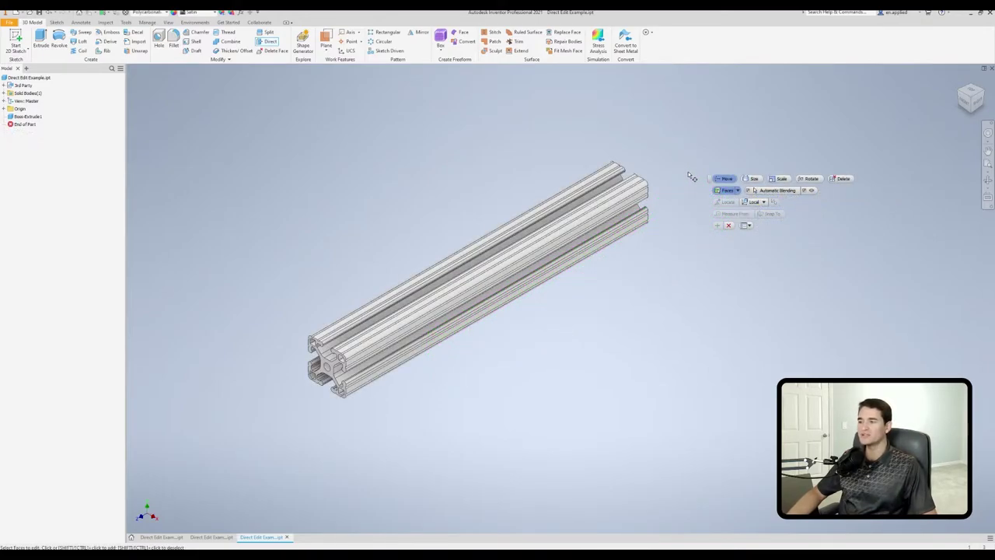
Step: Review the Size, Delete and Scale options of Direct Edit, and return to Move with Faces selection
left_click(753, 179)
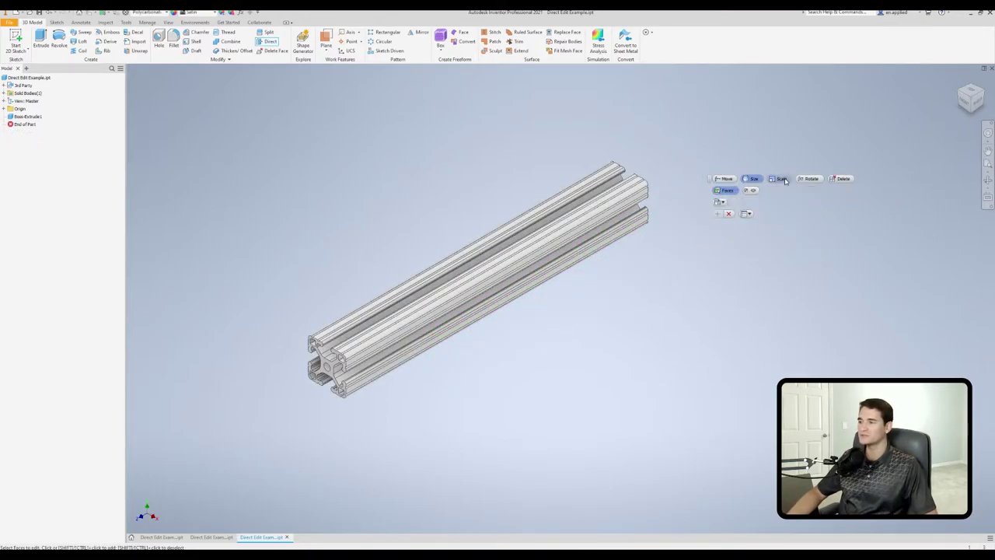
left_click(842, 179)
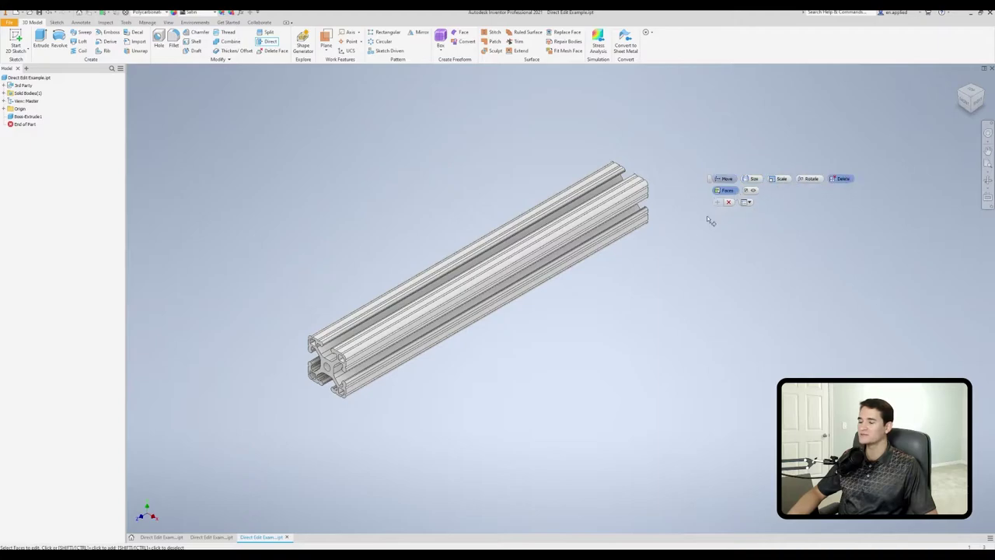
left_click(780, 178)
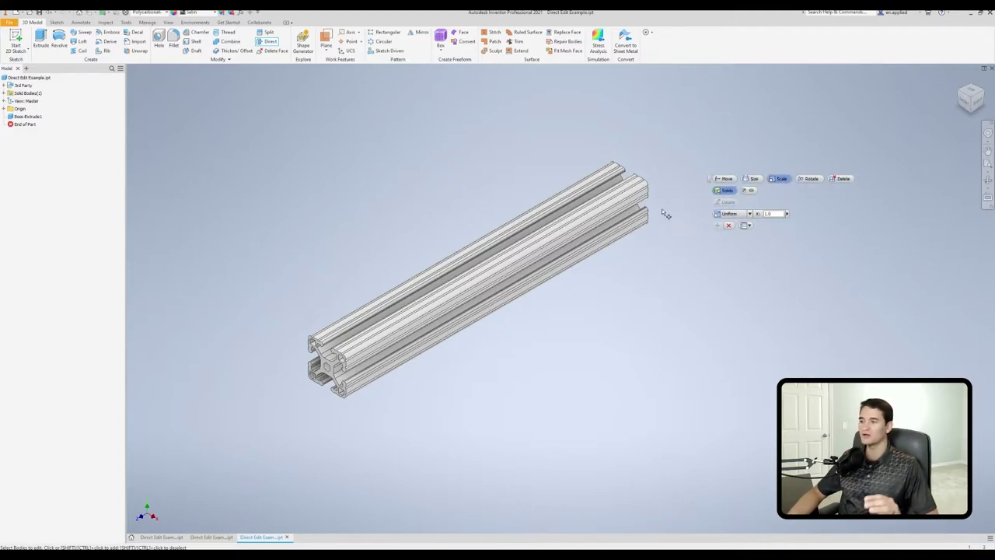
left_click(724, 178)
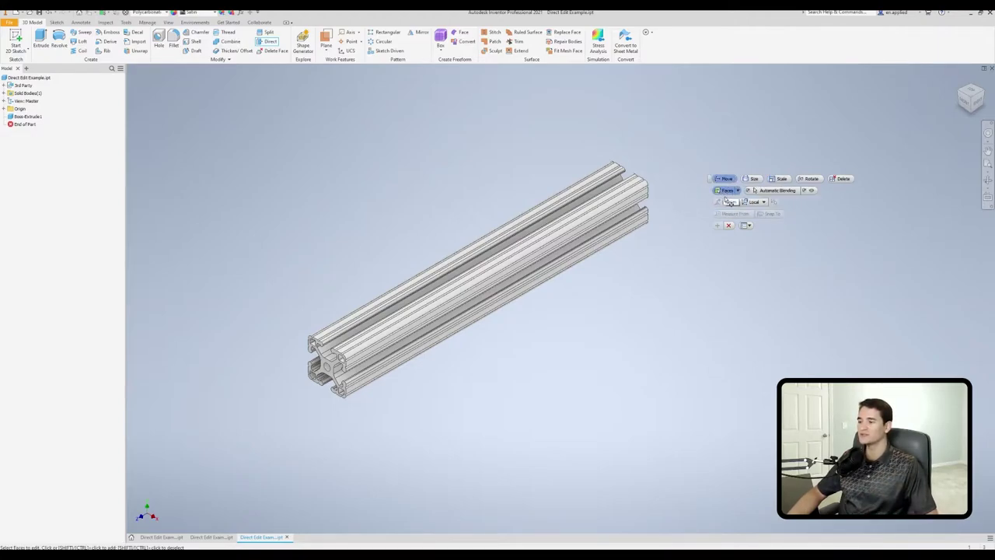
left_click(738, 191)
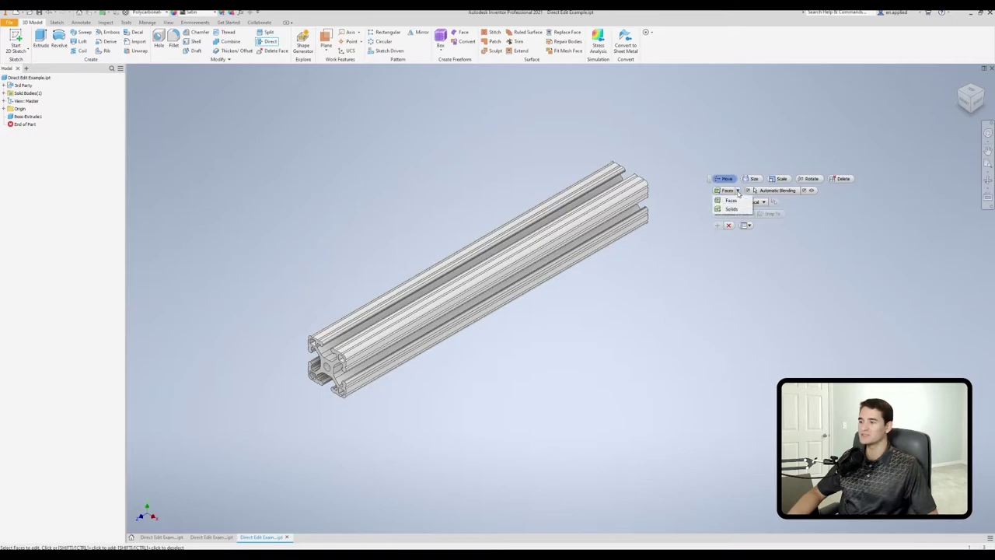
left_click(736, 200)
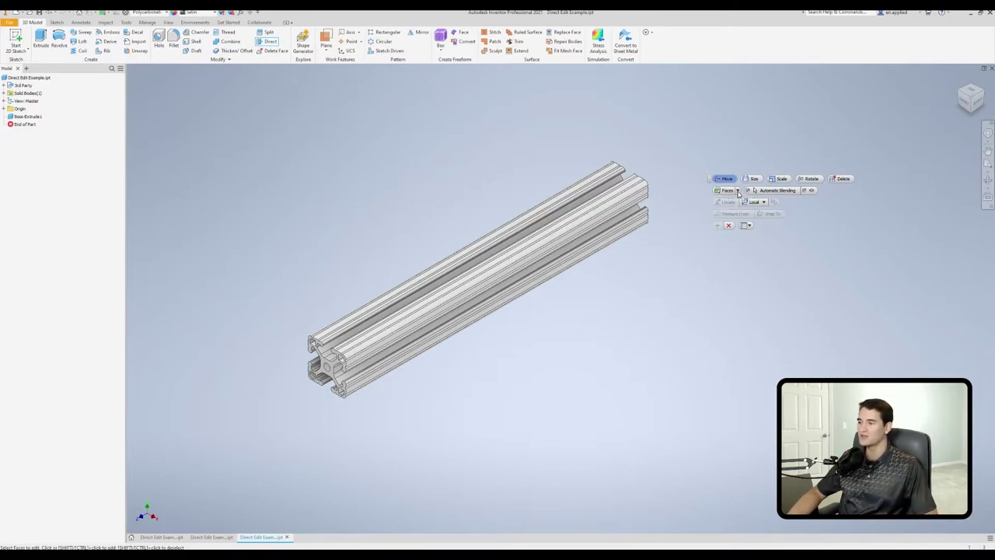
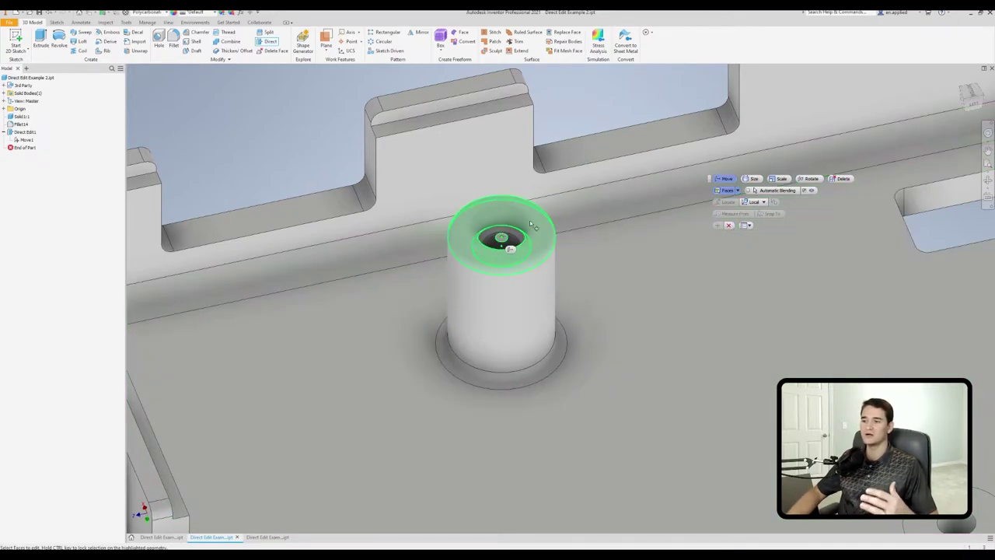
Step: Exit Direct Edit on the enclosure part and undo the last face move on the cylindrical boss
mouse_move(533, 225)
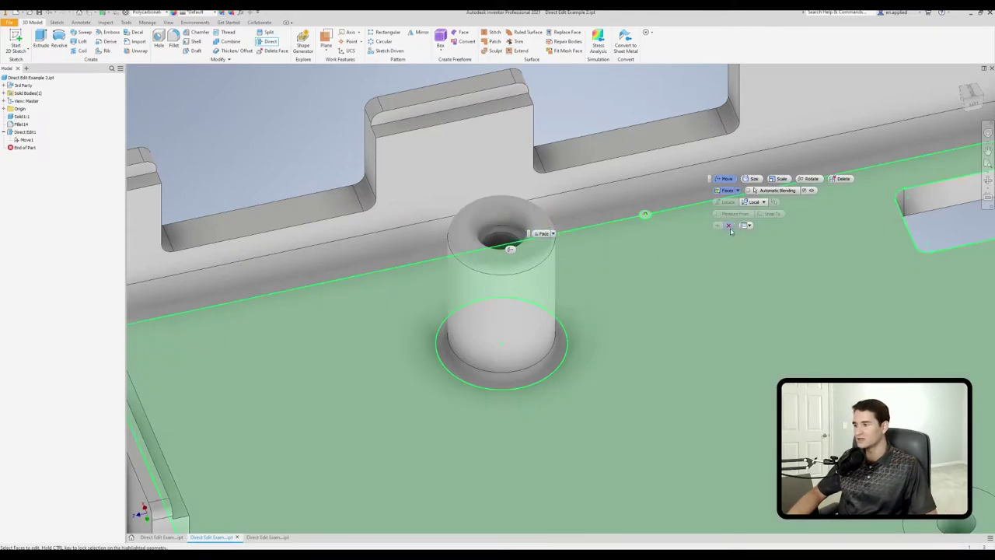
key("Escape")
key("ctrl+z")
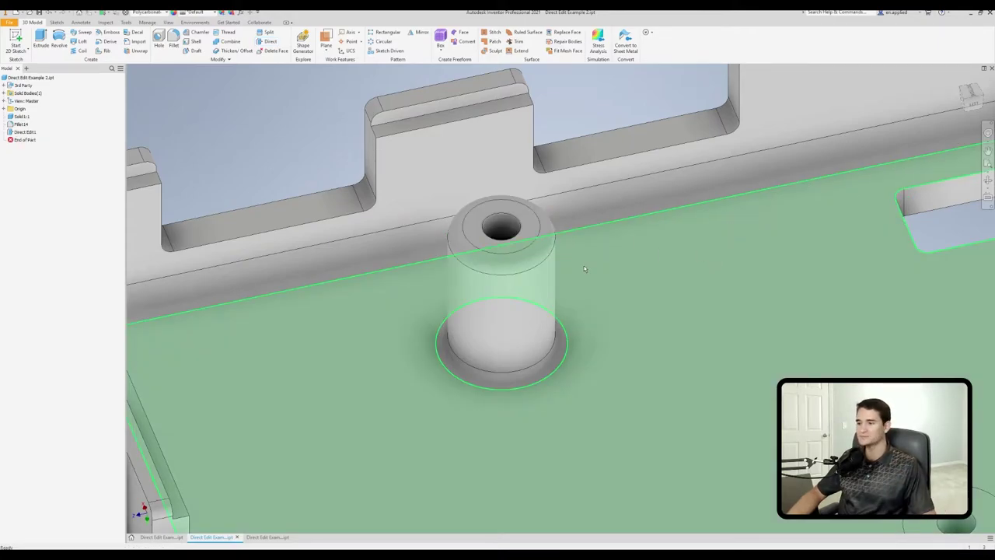
Step: Start Direct Edit with Automatic Blending on the rounded enclosure boss and try moving the hole in its upper end downward
left_click(272, 44)
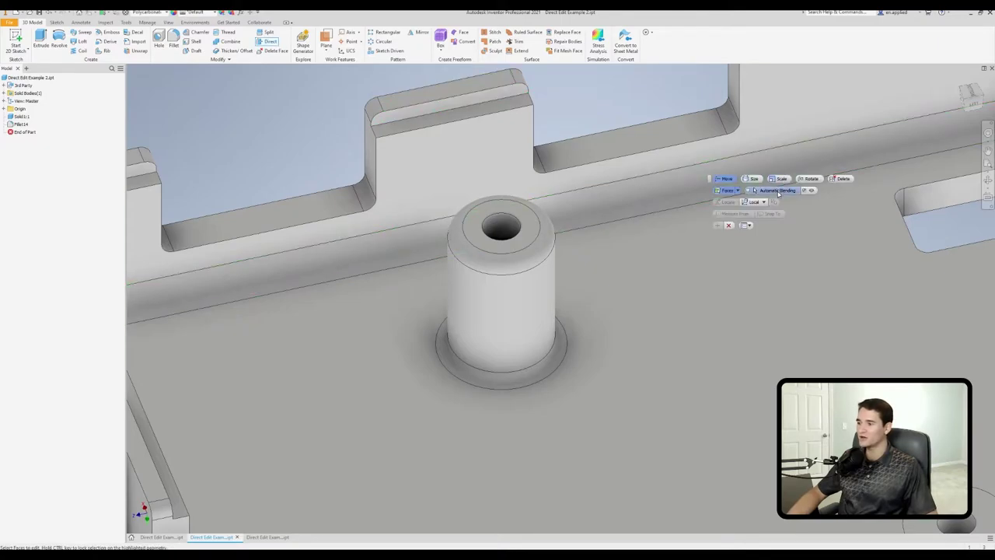
left_click(501, 219)
left_click_drag(504, 222, 505, 262)
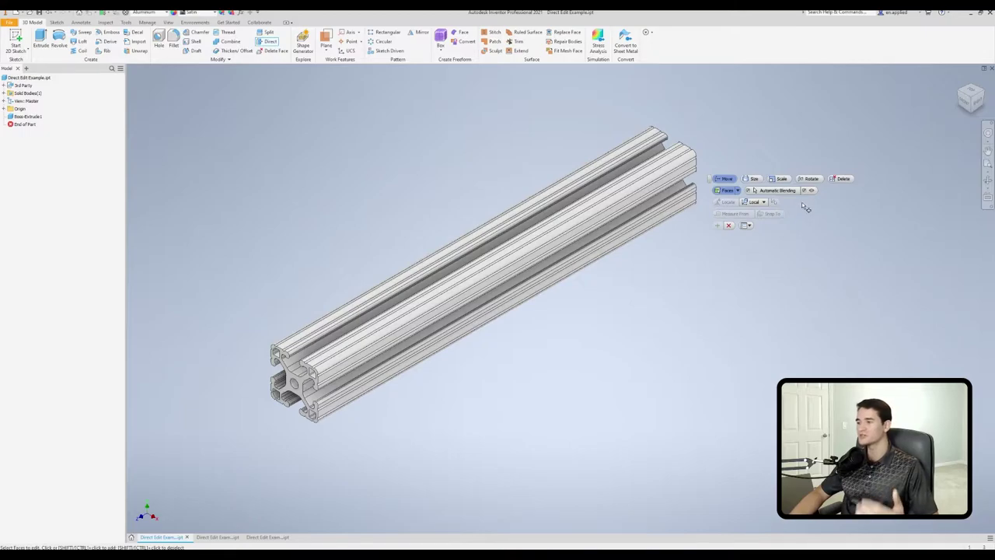
Step: Try pulling the aluminium extrusion's front end face back along its length, and toggle the preview display
left_click(300, 393)
left_click_drag(300, 394, 496, 307)
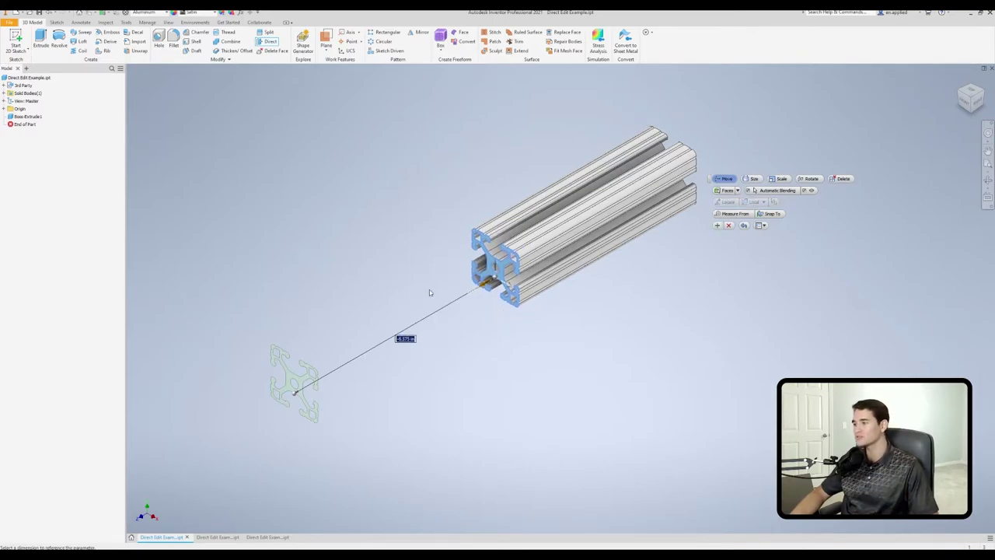
left_click(811, 192)
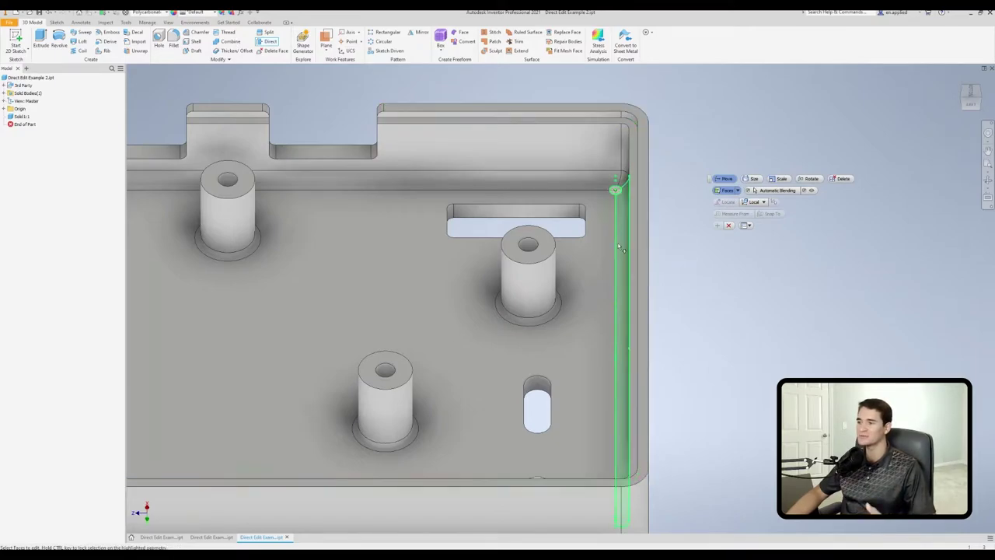
Step: Select the faces of the enclosure boss beside the rectangular slot and relocate the move triad to the neighbouring boss's hole
left_click(517, 279)
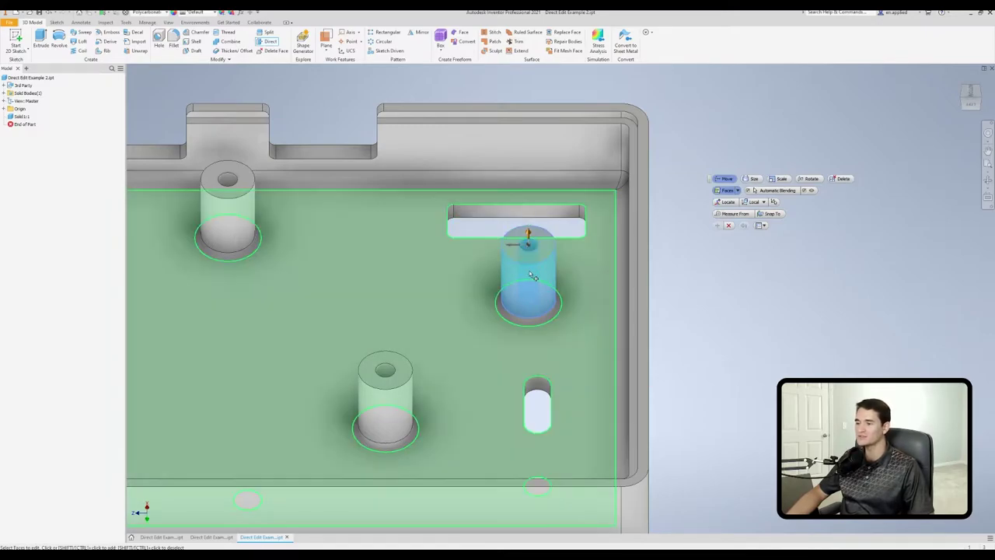
middle_click_drag(534, 277, 580, 288, "shift")
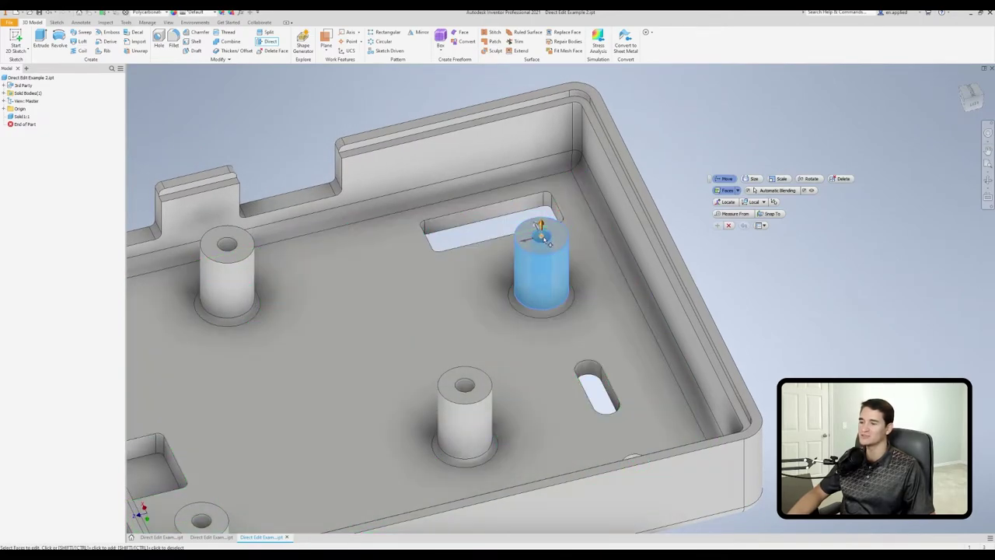
middle_click_drag(596, 287, 587, 270, "shift")
middle_click_drag(434, 374, 436, 330)
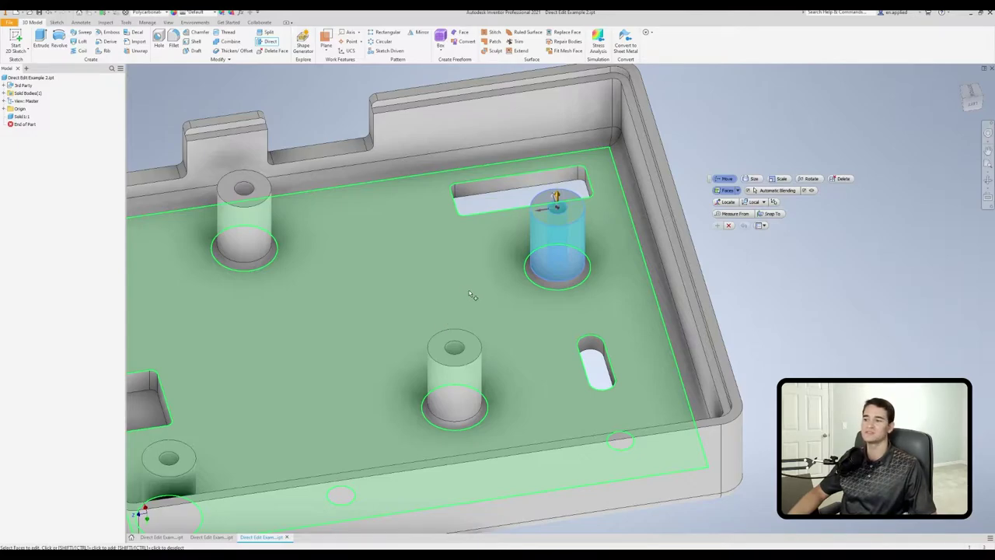
left_click(725, 202)
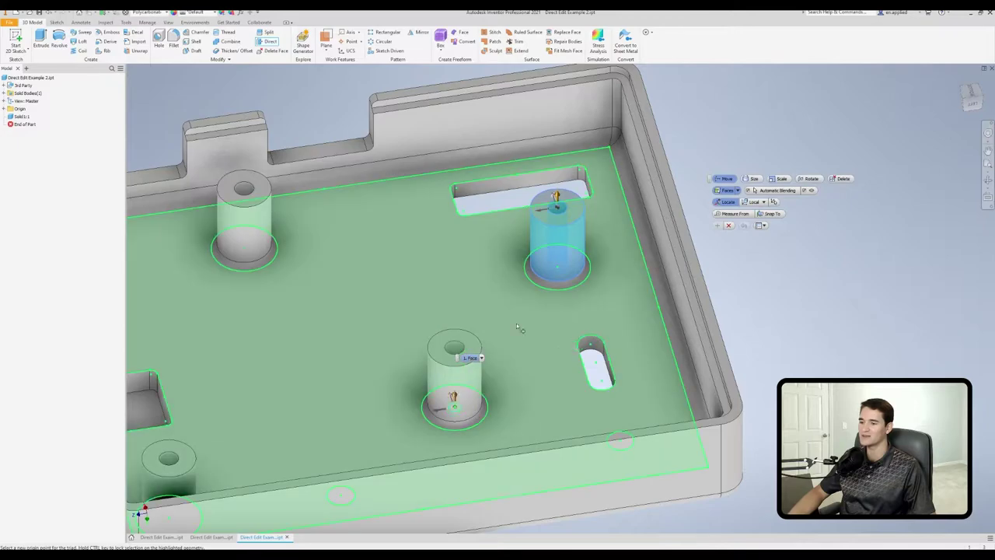
left_click(457, 348)
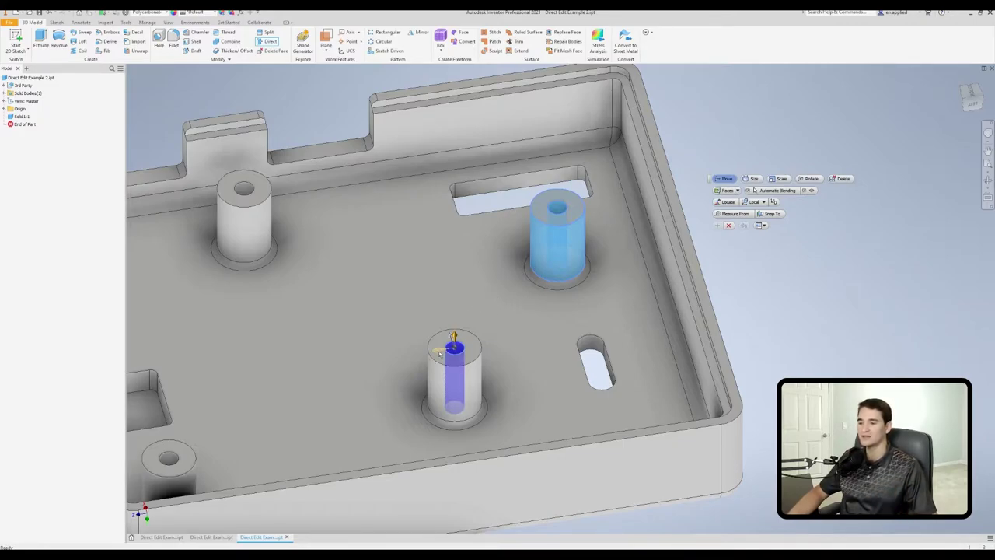
Step: Move the selected boss .250 in parallel to the enclosure's slotted wall and apply the move
left_click_drag(440, 354, 407, 351)
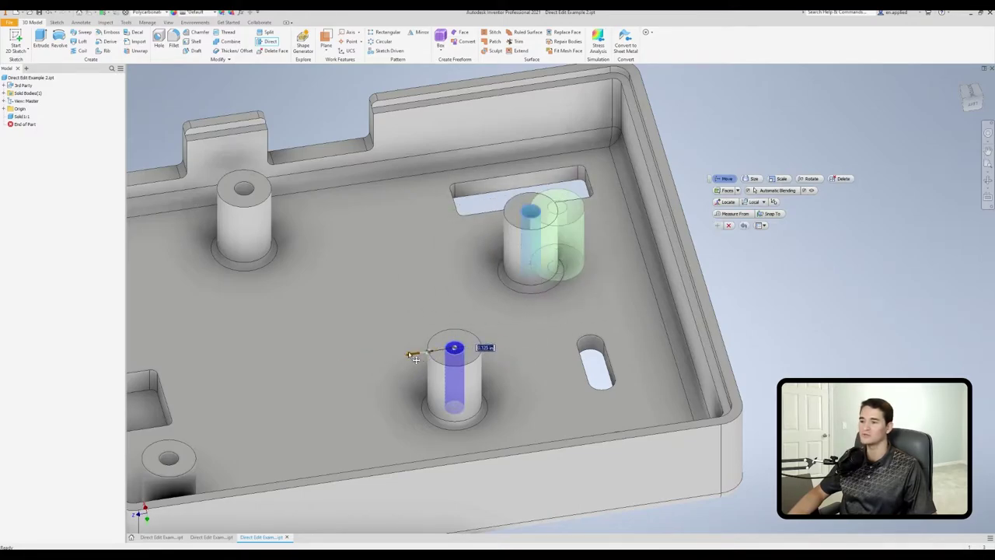
type("250")
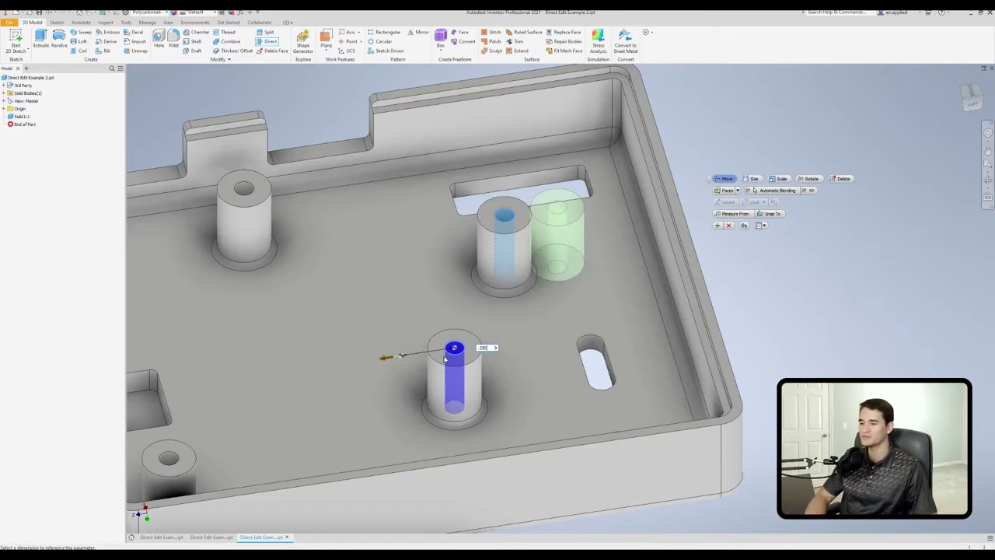
key("Return")
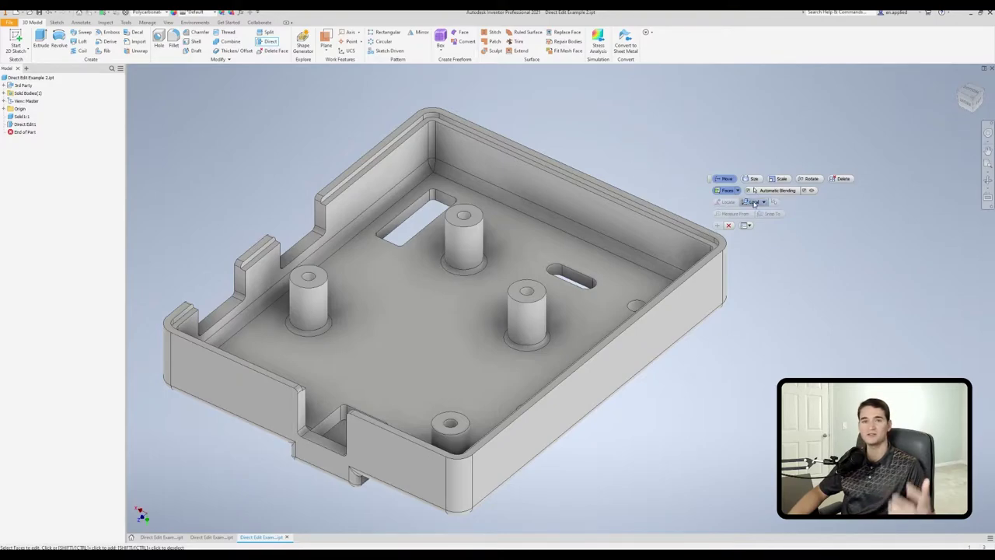
Step: Select the moved boss's hole face, set the triad orientation to World, and compare it with the coordinate axes from several sides
left_click(466, 221)
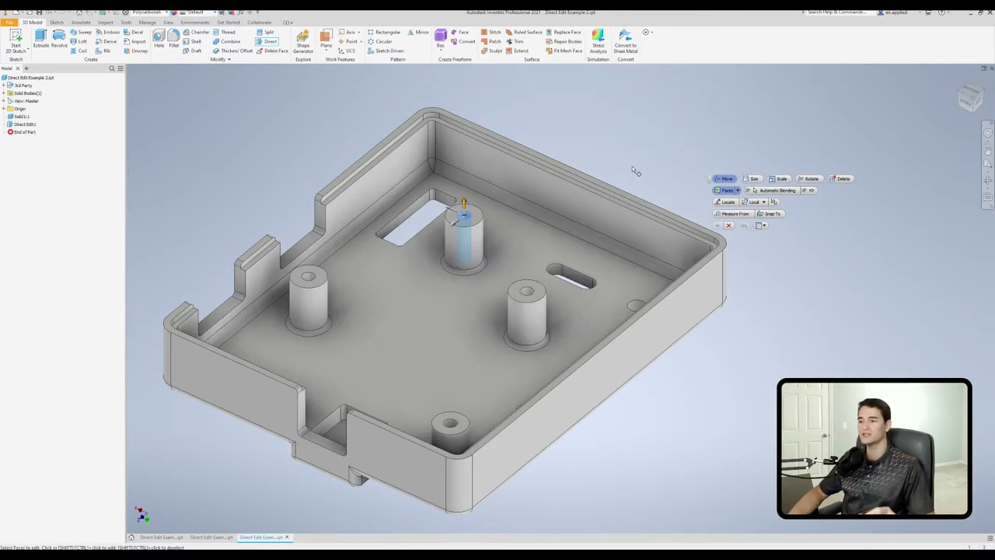
left_click(764, 202)
left_click(758, 211)
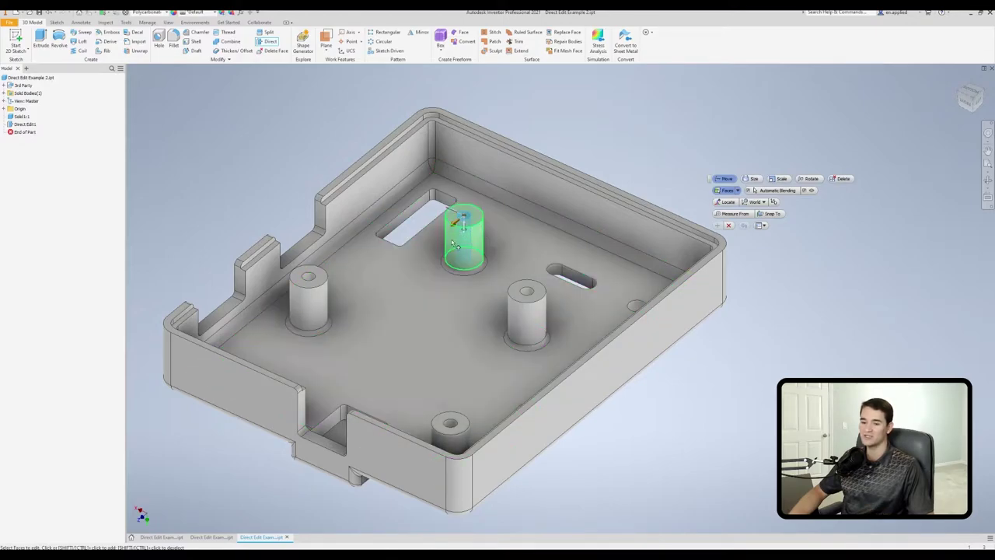
middle_click_drag(228, 475, 180, 499, "shift")
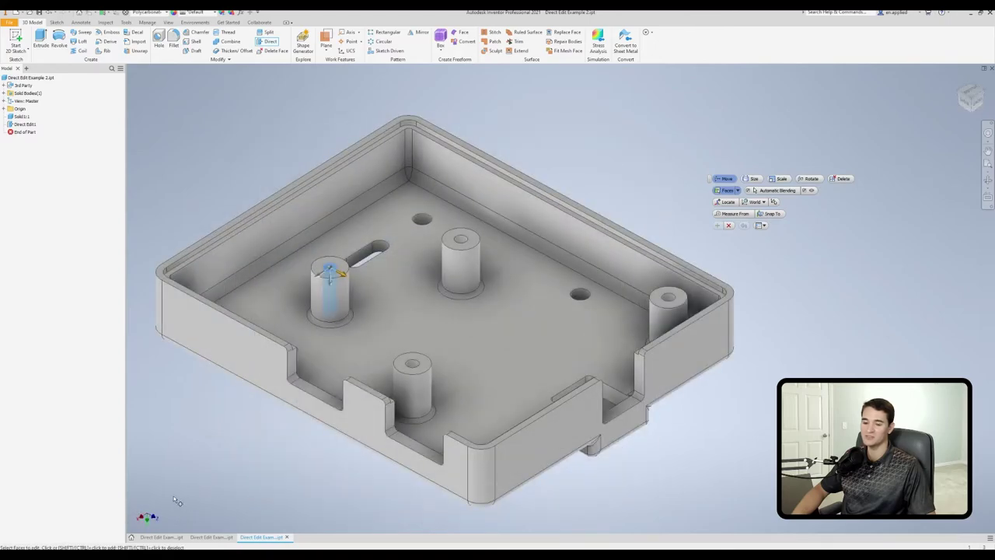
middle_click_drag(391, 430, 558, 254, "shift")
middle_click_drag(687, 178, 647, 190, "shift")
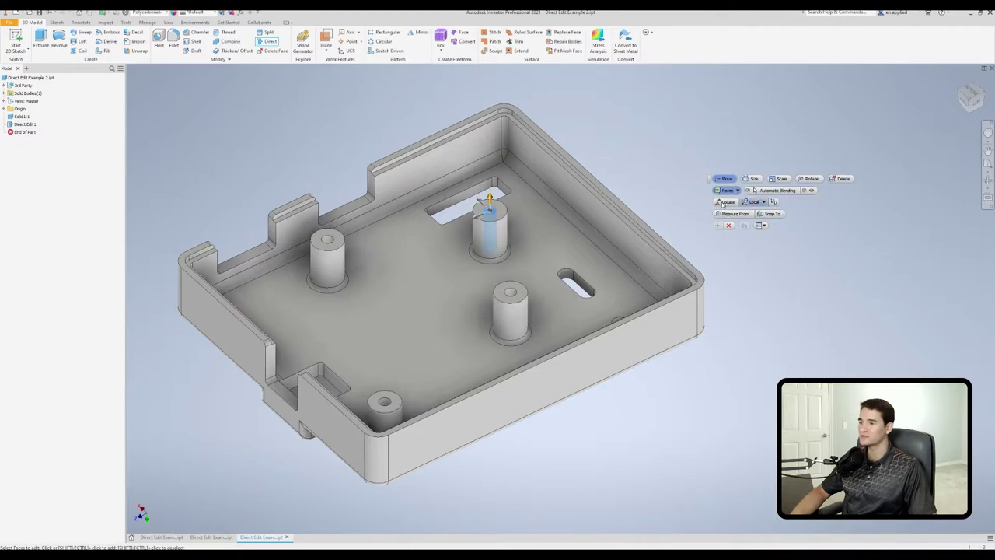
Step: Align the local move triad to the straight rim edge of the notched wall and try moving the boss's hole along it
left_click(492, 232)
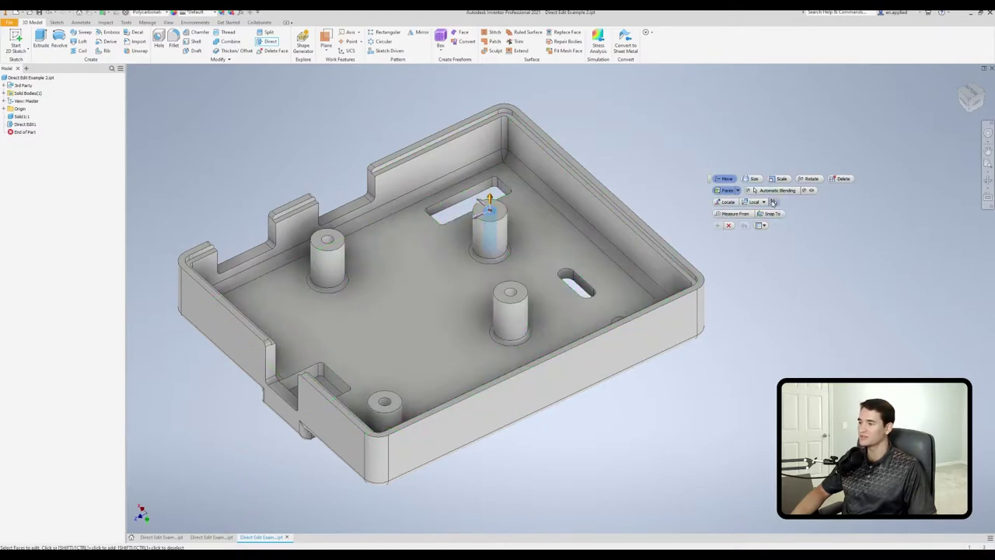
left_click(772, 202)
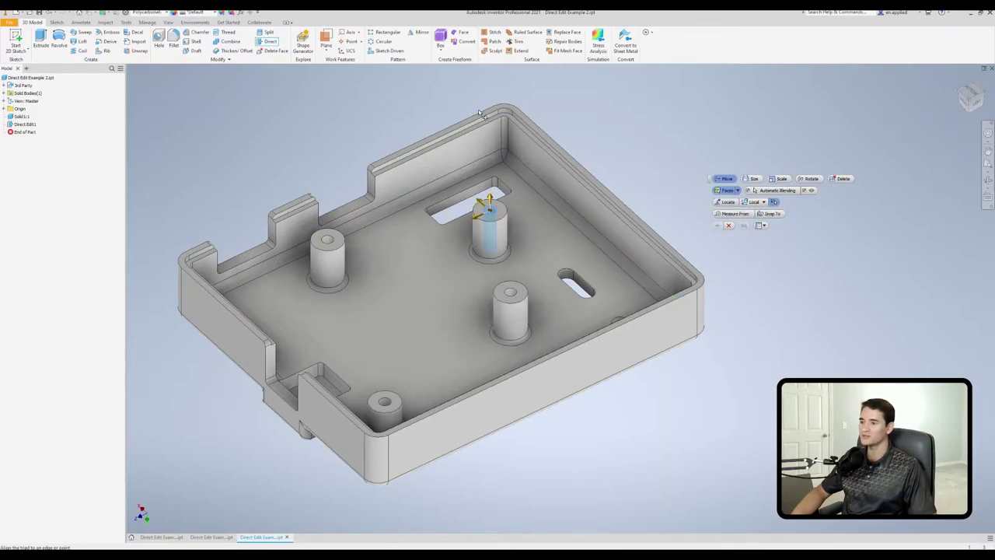
left_click(421, 198)
left_click(396, 157)
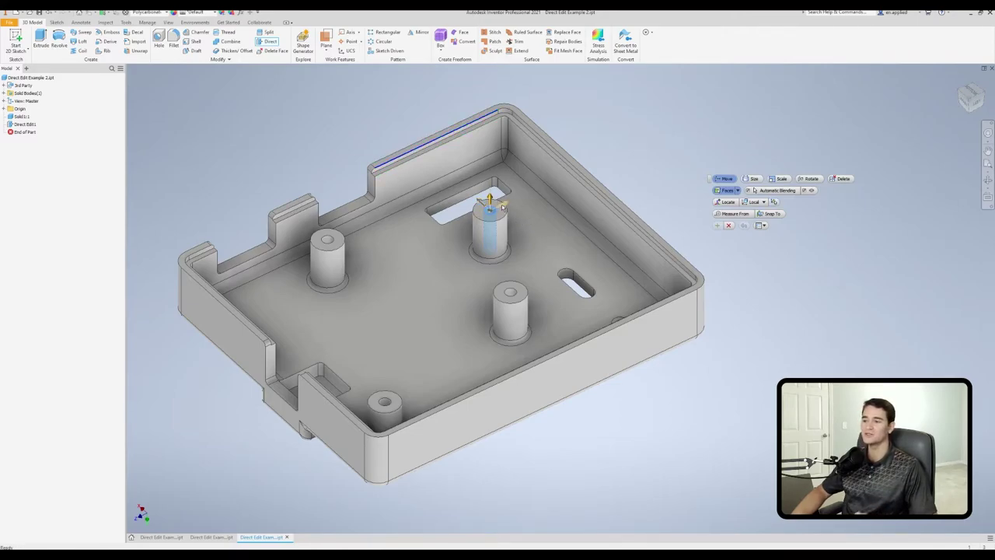
left_click_drag(500, 203, 523, 205)
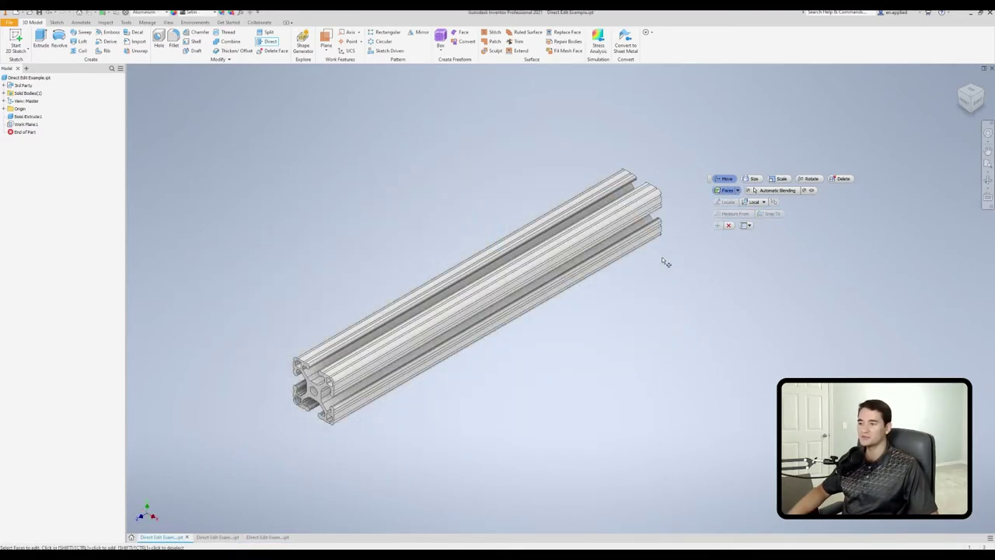
Step: Try moving the extrusion's front end face about -5.375 in along its length with Direct Edit
scroll(286, 427, "up", 5)
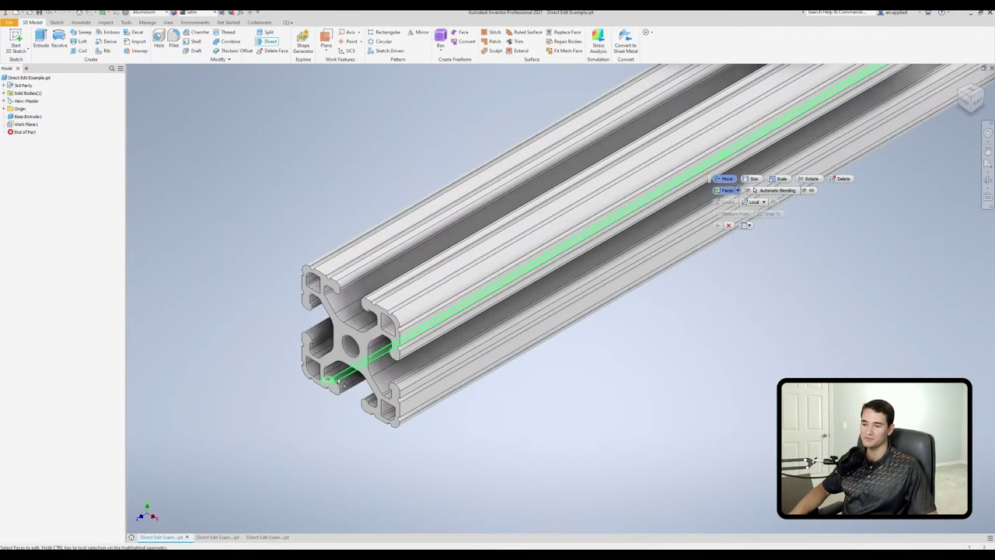
left_click(340, 375)
left_click_drag(340, 375, 716, 173)
scroll(657, 234, "down", 3)
middle_click_drag(657, 234, 572, 267)
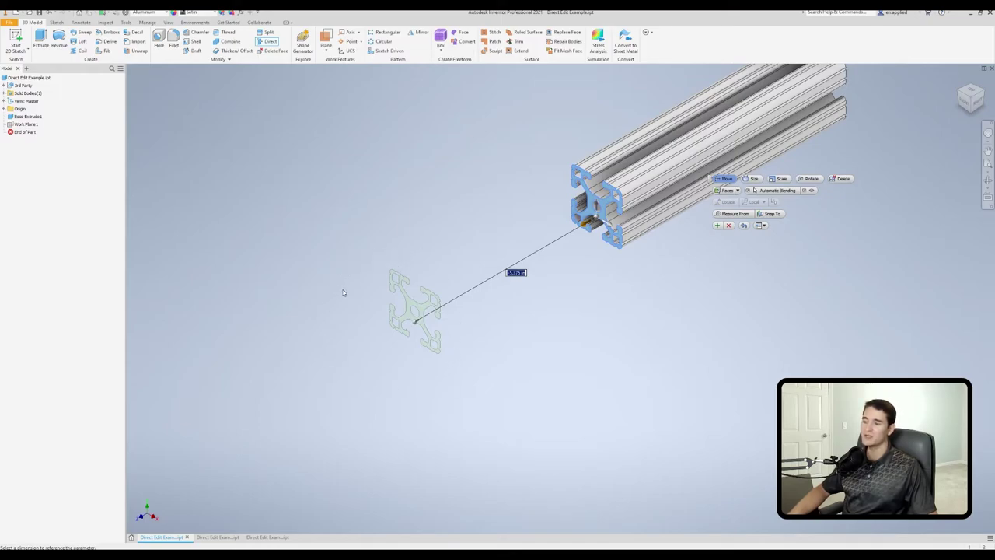
middle_click_drag(605, 310, 483, 349)
middle_click_drag(673, 305, 551, 420, "shift")
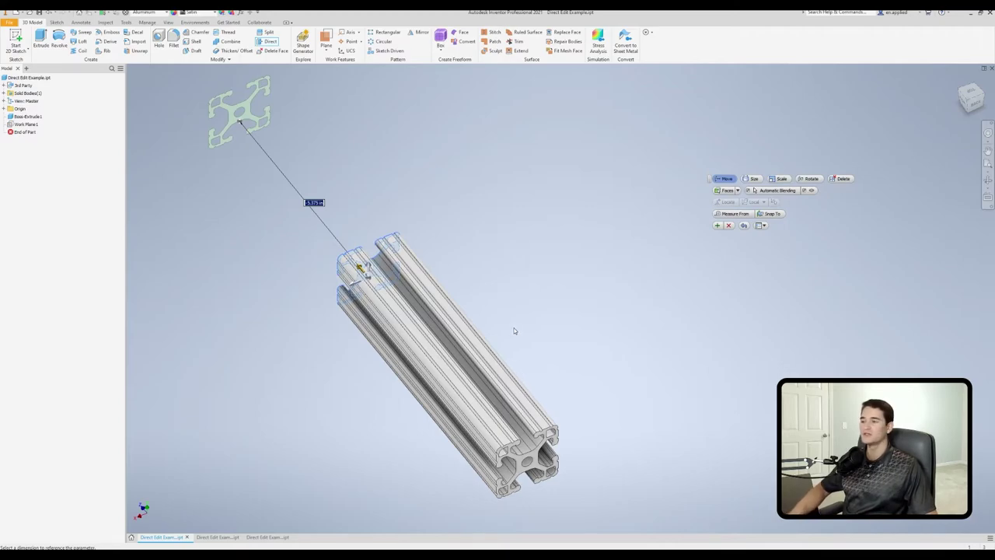
Step: Measure the end face move from the extrusion's opposite end face, apply the resized length, and undo that edit
left_click(735, 213)
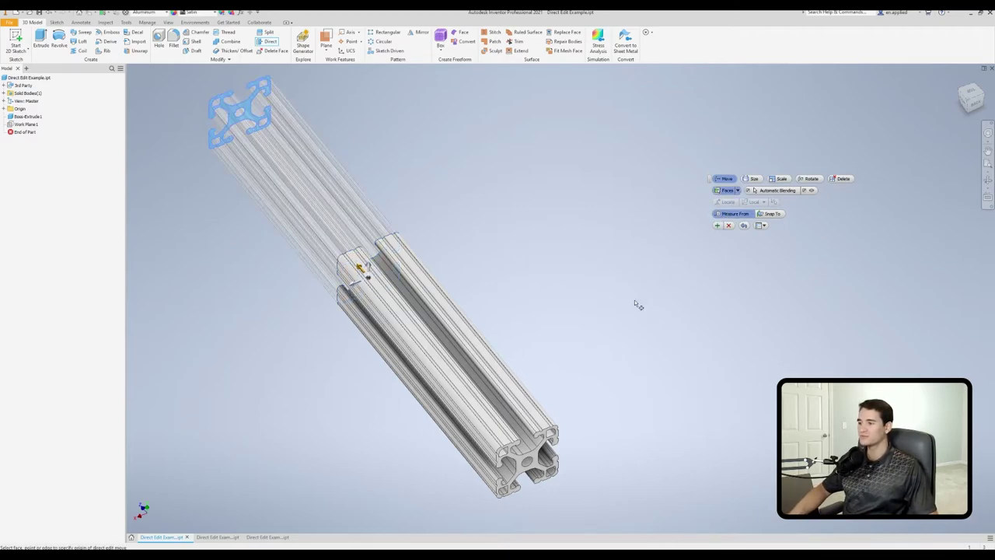
scroll(551, 225, "down", 5)
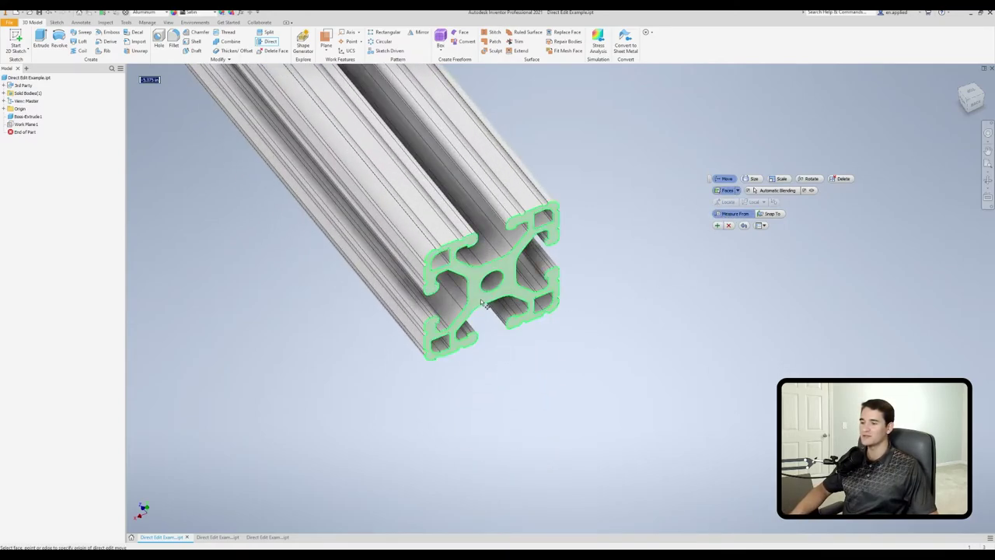
left_click(475, 308)
middle_click_drag(471, 308, 522, 271, "shift")
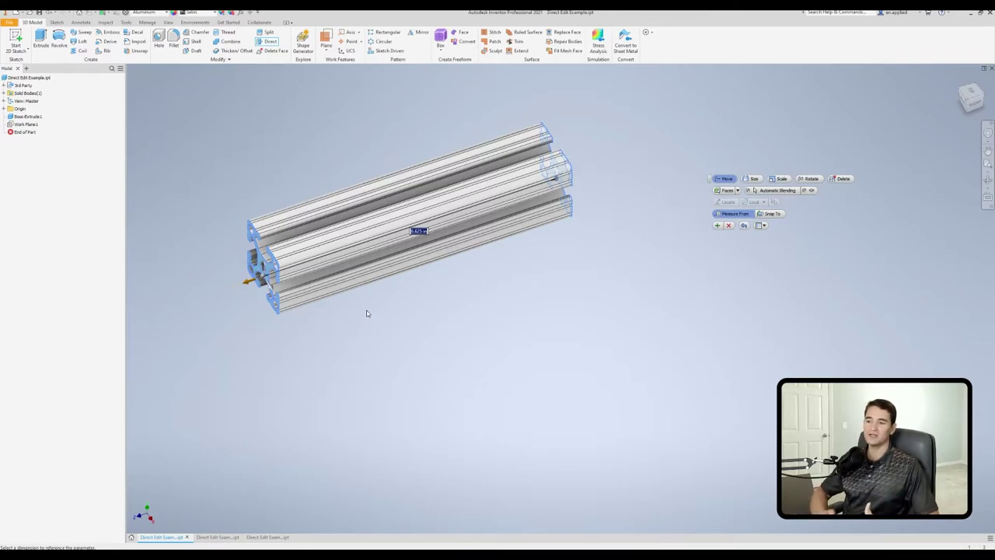
middle_click_drag(367, 295, 451, 304)
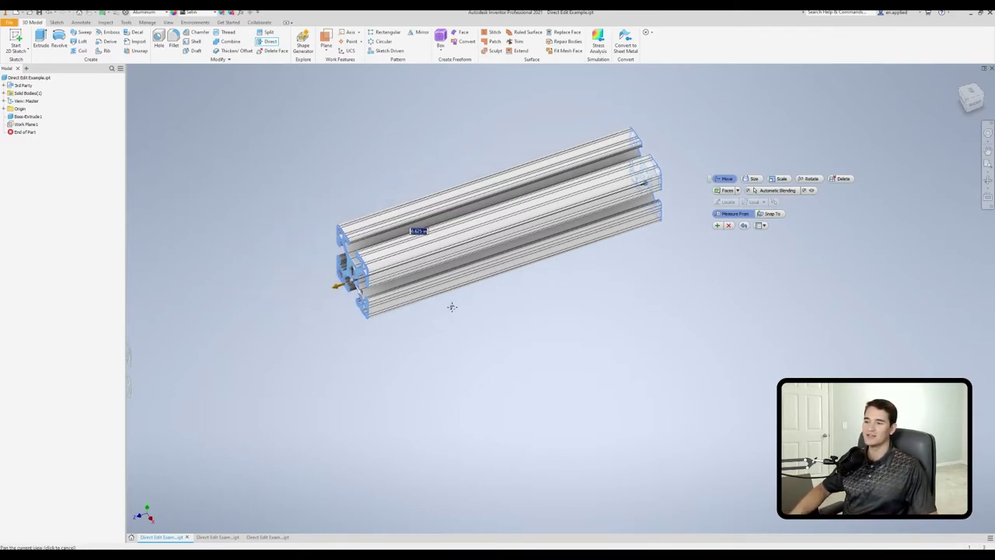
key("Return")
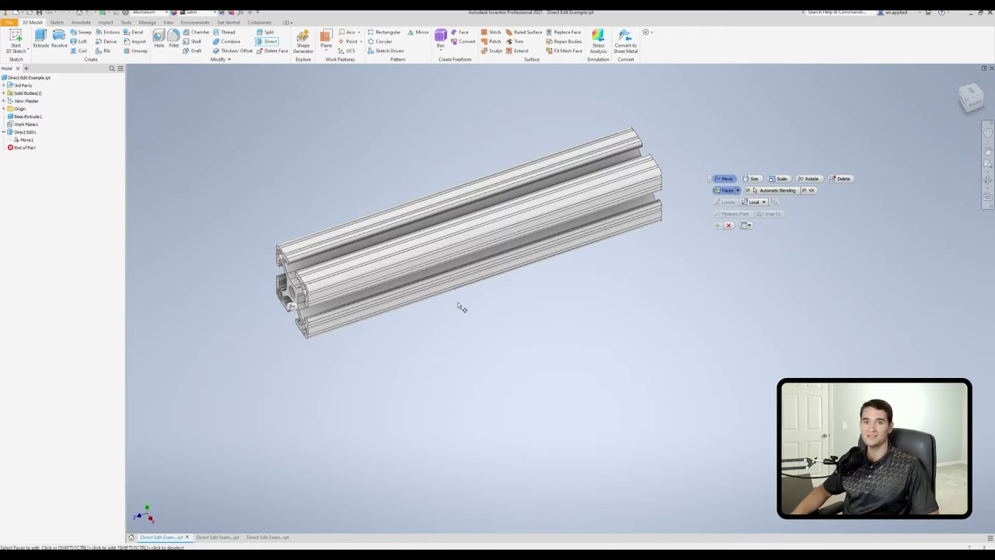
key("ctrl+z")
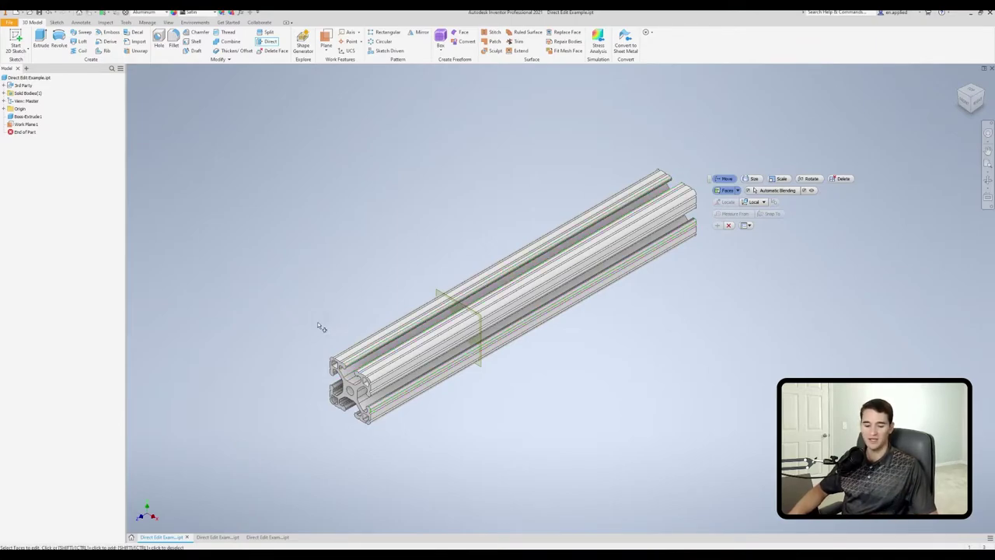
Step: Move the extrusion's front end face with Direct Edit and snap it to the work plane crossing the profile
scroll(320, 320, "up", 6)
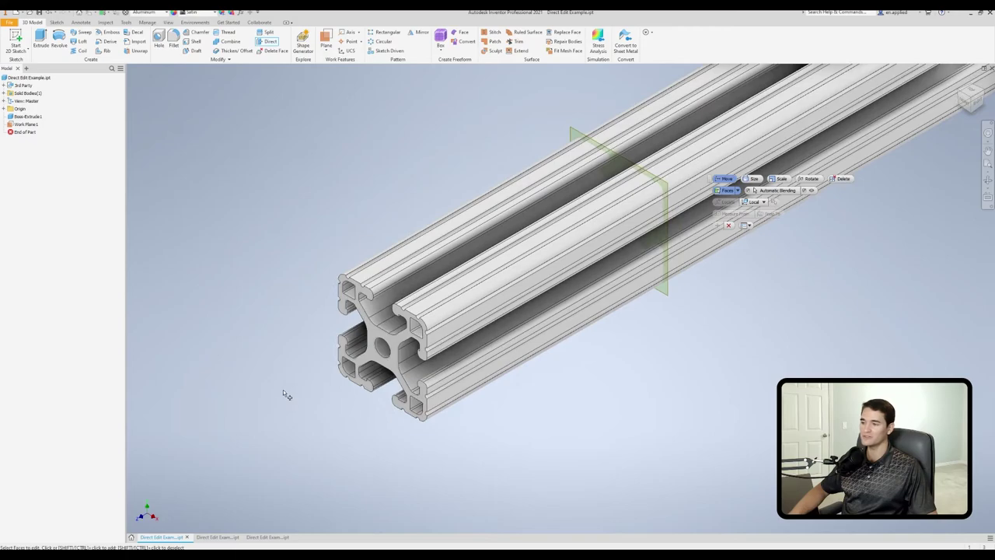
left_click(391, 364)
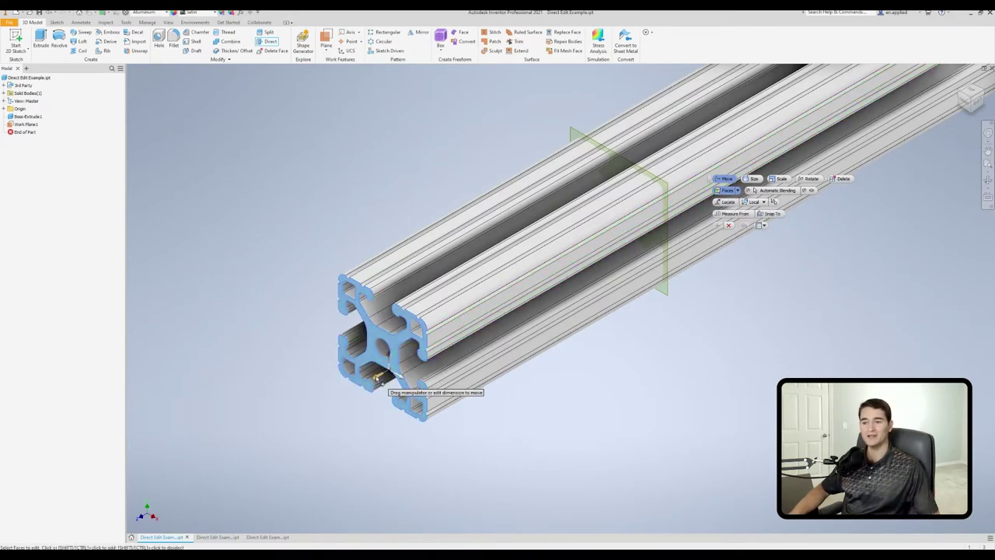
left_click_drag(376, 377, 449, 339)
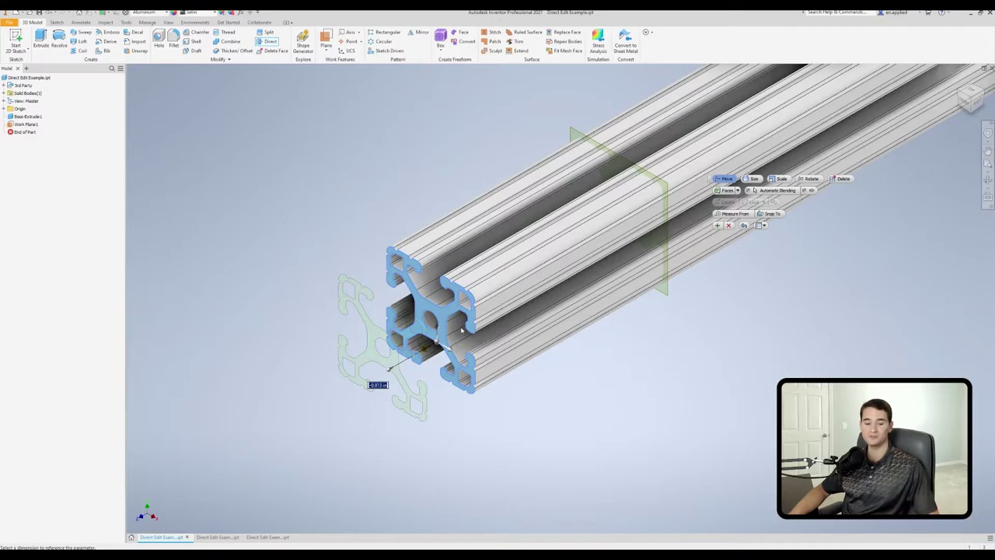
left_click(770, 214)
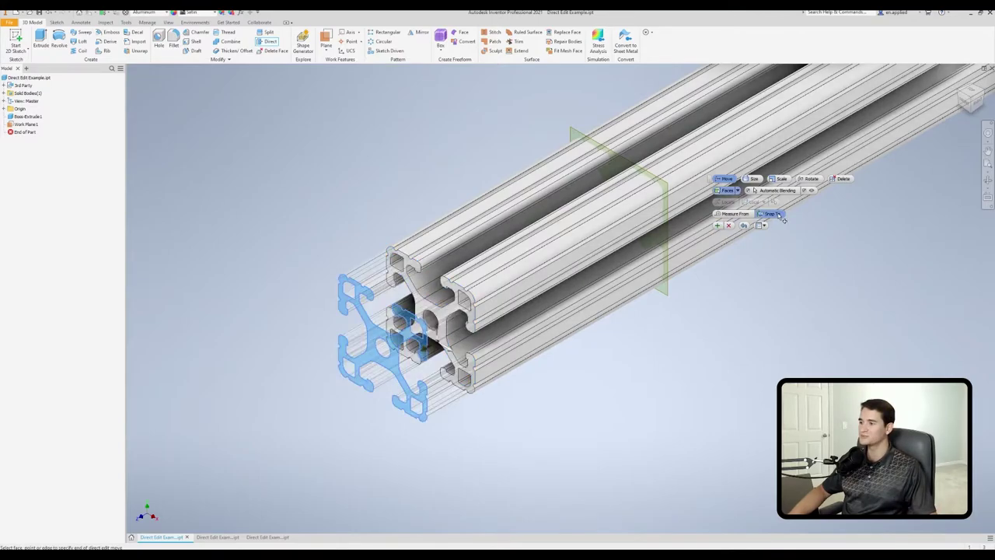
left_click(619, 159)
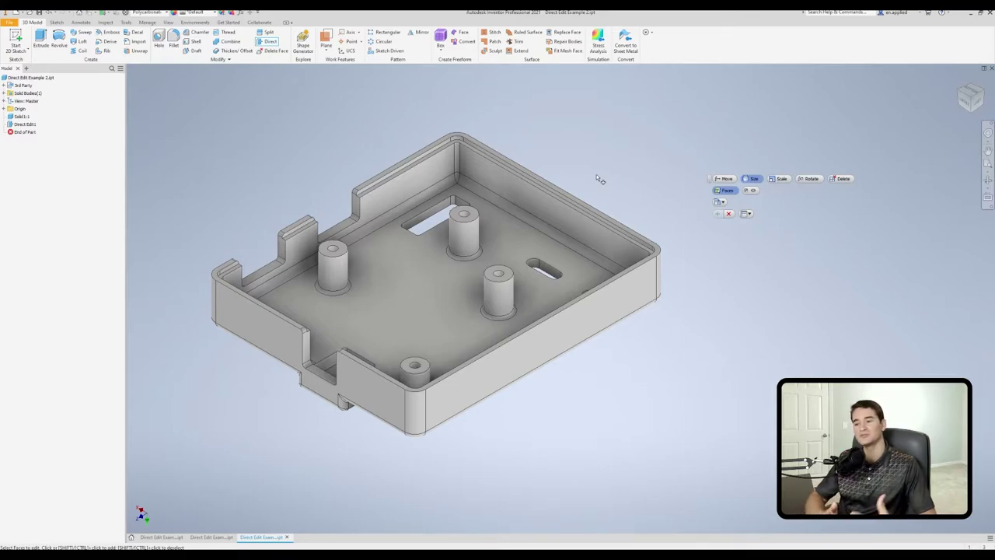
scroll(416, 319, "down", 5)
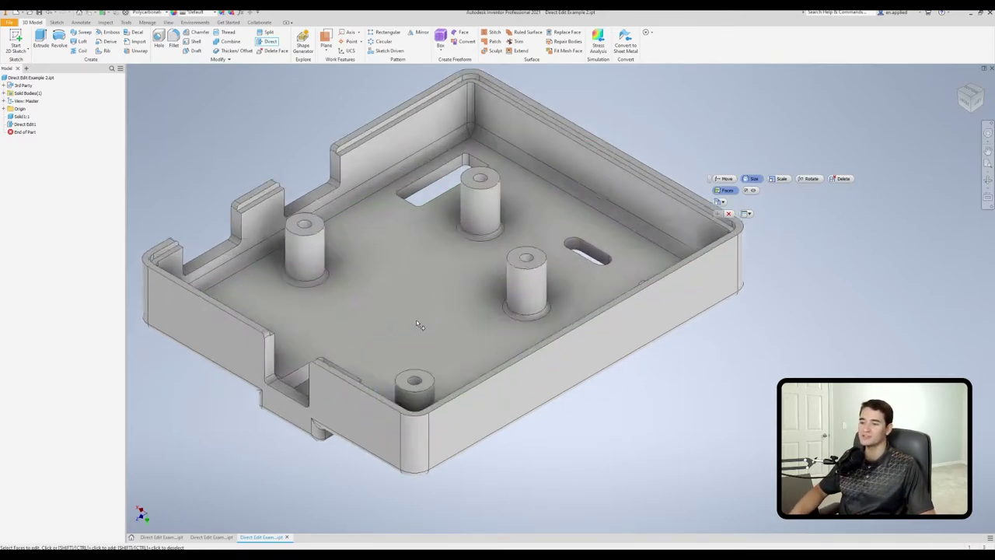
Step: Try enlarging the rear boss's outer cylindrical face by about 0.063 in with Size, changing the size reference from Offset to Diameter and Radius
left_click(502, 156)
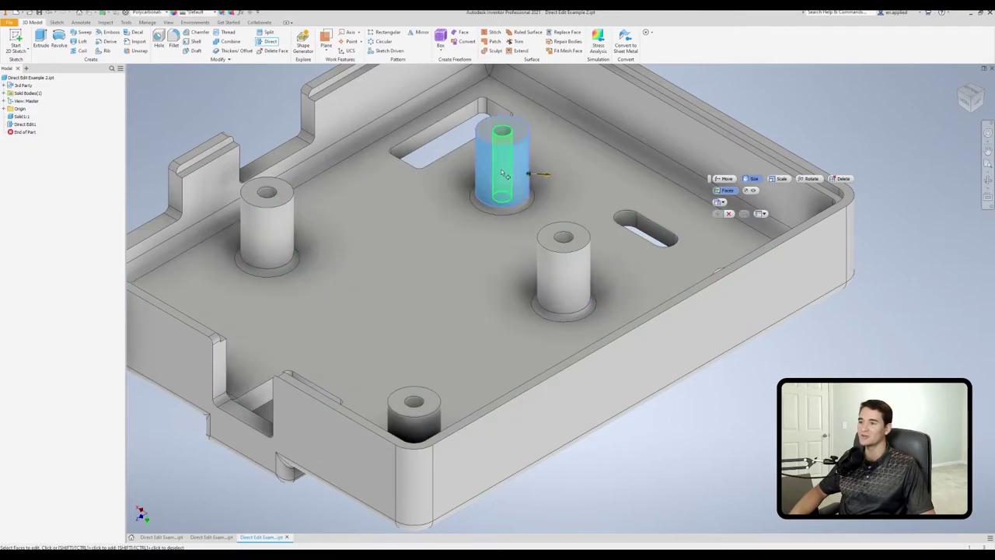
left_click_drag(548, 177, 578, 181)
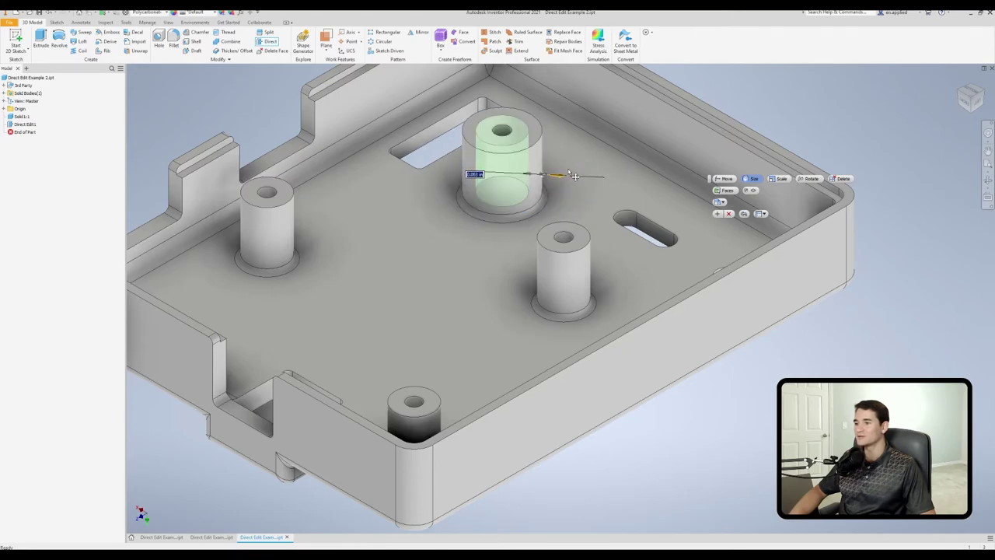
left_click(722, 203)
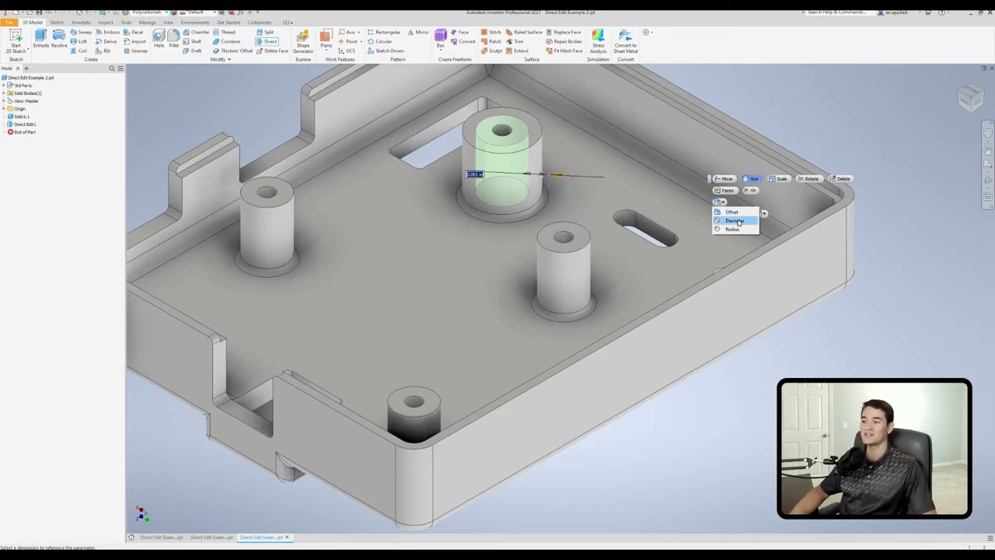
left_click(736, 220)
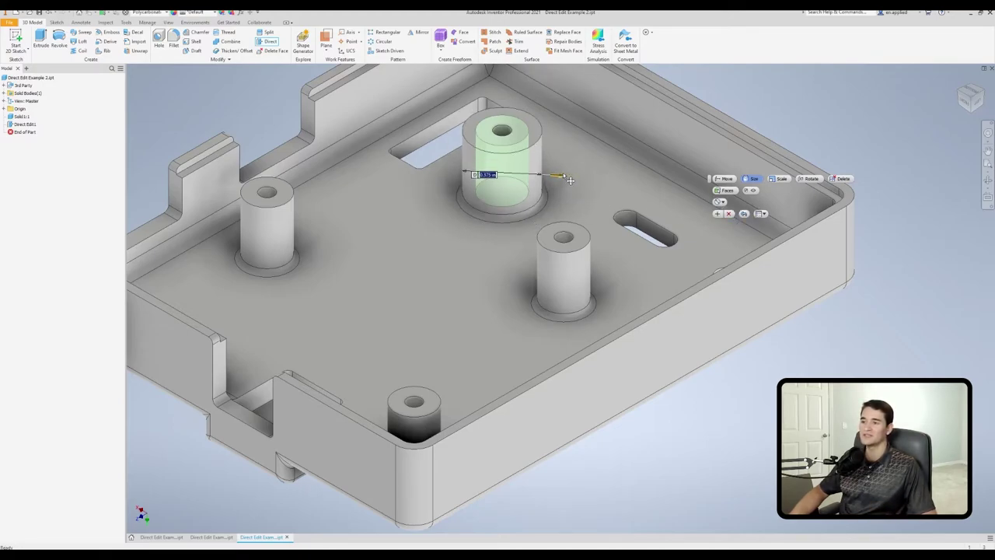
left_click(718, 201)
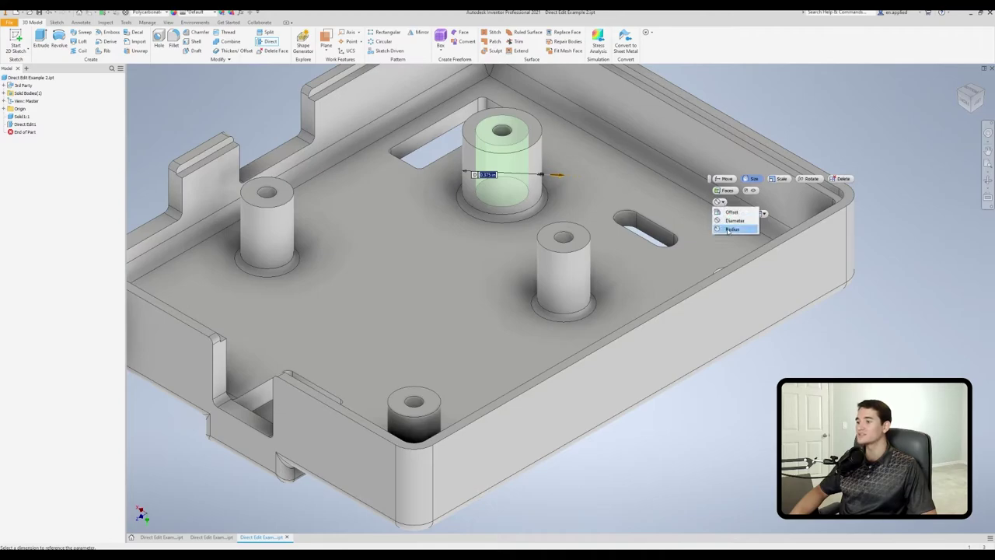
left_click(716, 230)
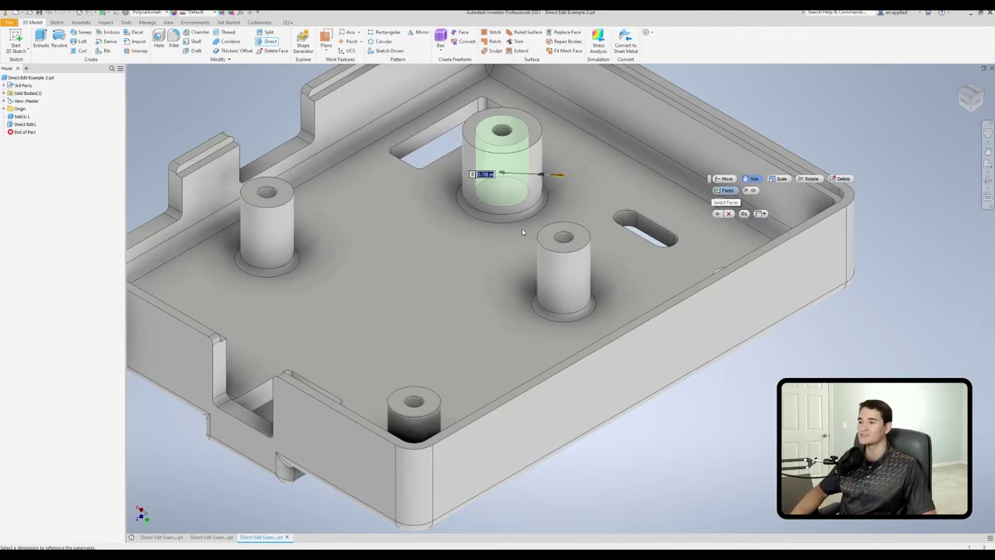
Step: Try offsetting the enclosure's rounded outer corner face with Size, reset the operation, and try again with an offset of about 0.063 in
middle_click_drag(699, 271, 612, 187)
mouse_move(621, 223)
middle_mouse_down()
mouse_move(495, 244)
mouse_move(635, 265)
mouse_move(555, 260)
mouse_move(596, 302)
mouse_move(630, 231)
middle_mouse_up()
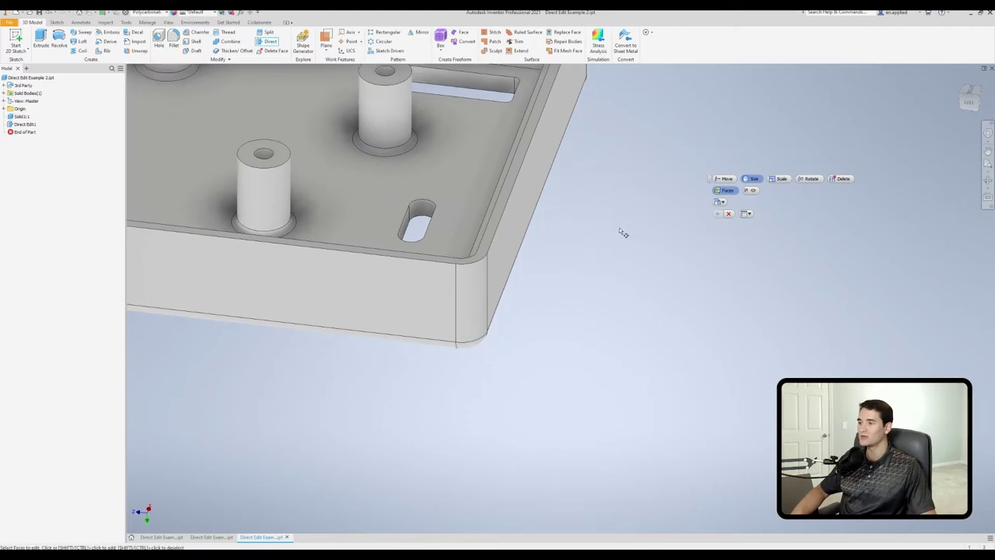
left_click(476, 314)
mouse_move(477, 314)
left_mouse_down()
mouse_move(466, 308)
mouse_move(485, 321)
mouse_move(474, 311)
left_mouse_up()
left_click(476, 311)
middle_click_drag(457, 310, 522, 340, "shift")
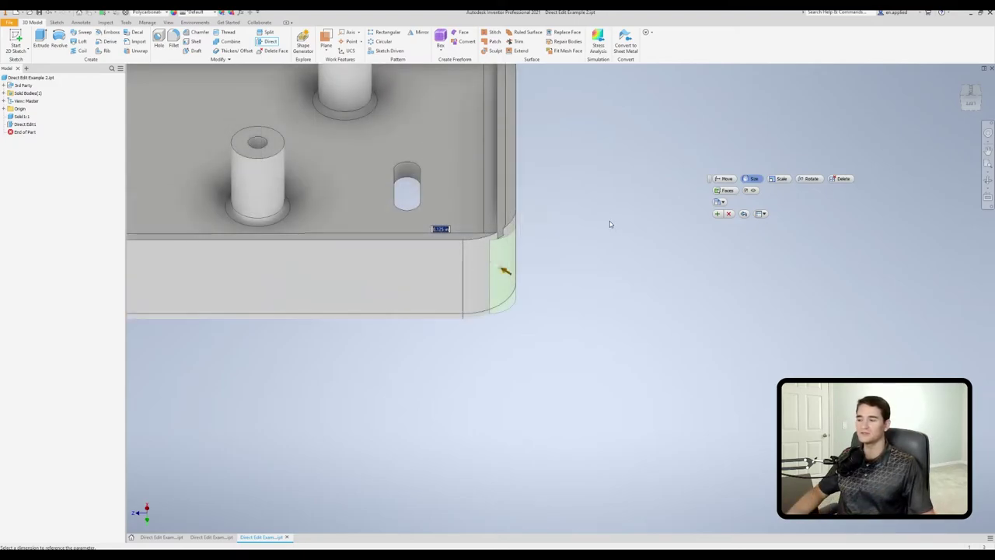
left_click(744, 214)
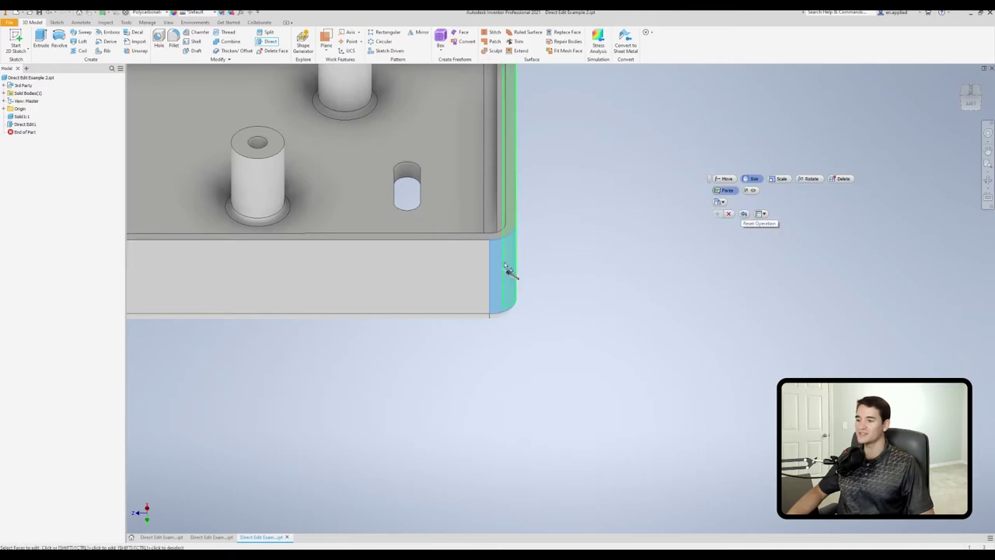
left_click(510, 276)
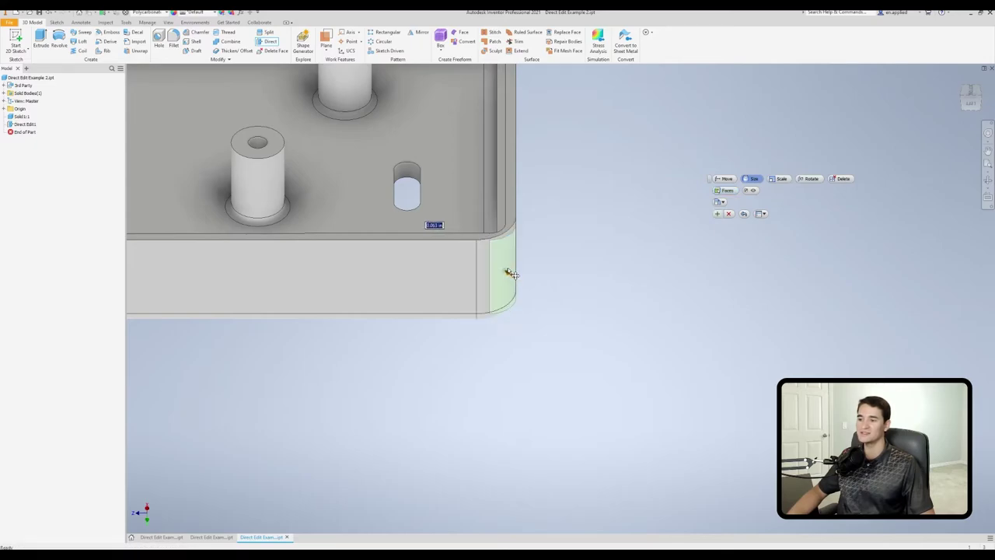
Step: Select the enclosure solid for Direct Edit Scale and try scaling it uniformly up and down, ending at a factor of about 1.225
left_click(778, 178)
key("F6")
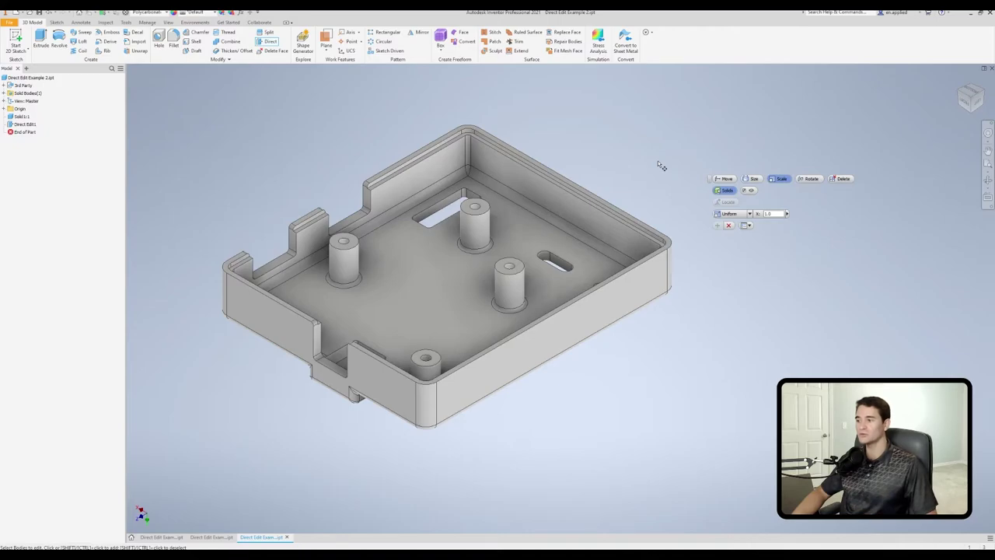
left_click(526, 231)
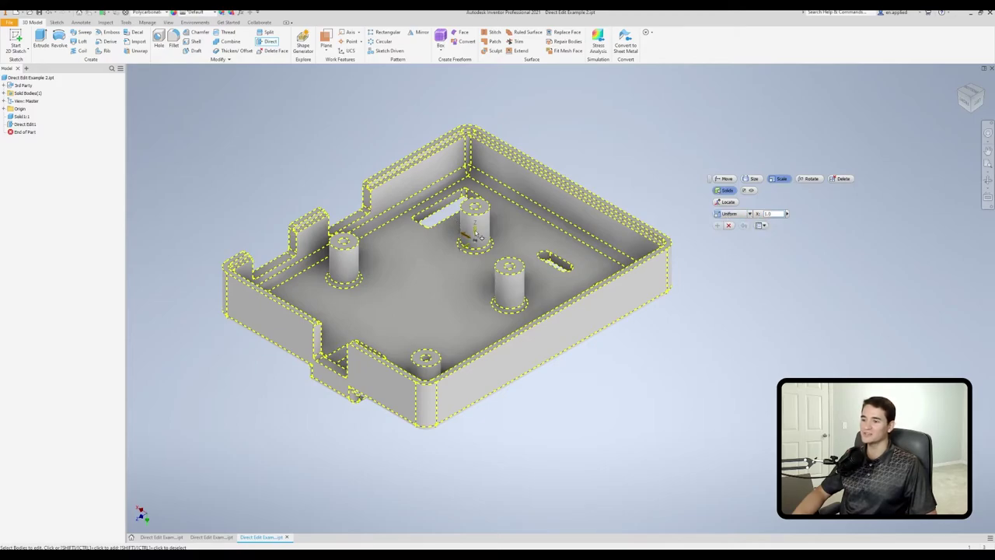
scroll(476, 233, "up", 5)
scroll(478, 235, "down", 8)
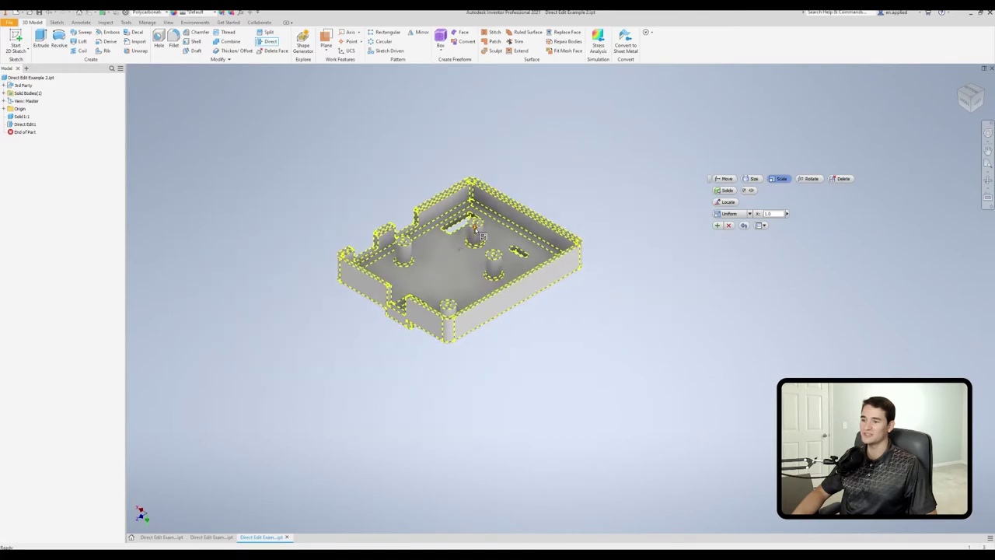
scroll(482, 236, "up", 5)
scroll(482, 235, "down", 4)
scroll(480, 232, "up", 2)
scroll(480, 230, "down", 3)
scroll(474, 229, "up", 3)
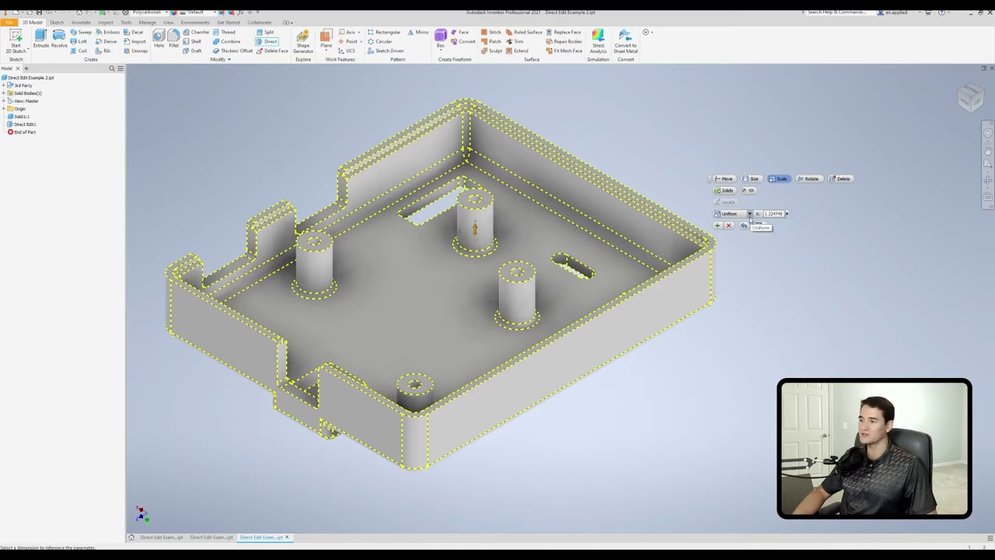
Step: Try Non Uniform scaling of the enclosure, stretching its height to a Z factor of about 2.32, and return to Uniform
left_click(750, 214)
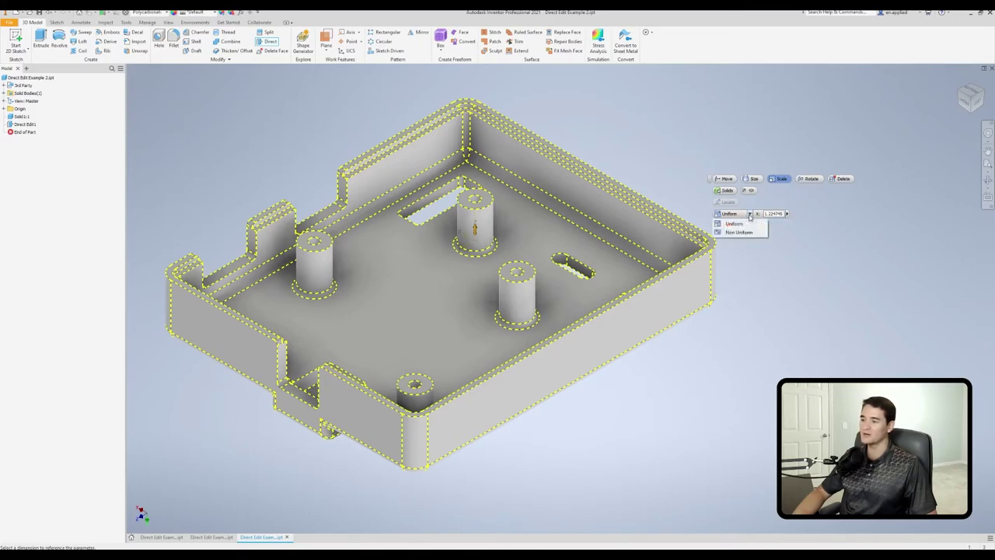
left_click(739, 232)
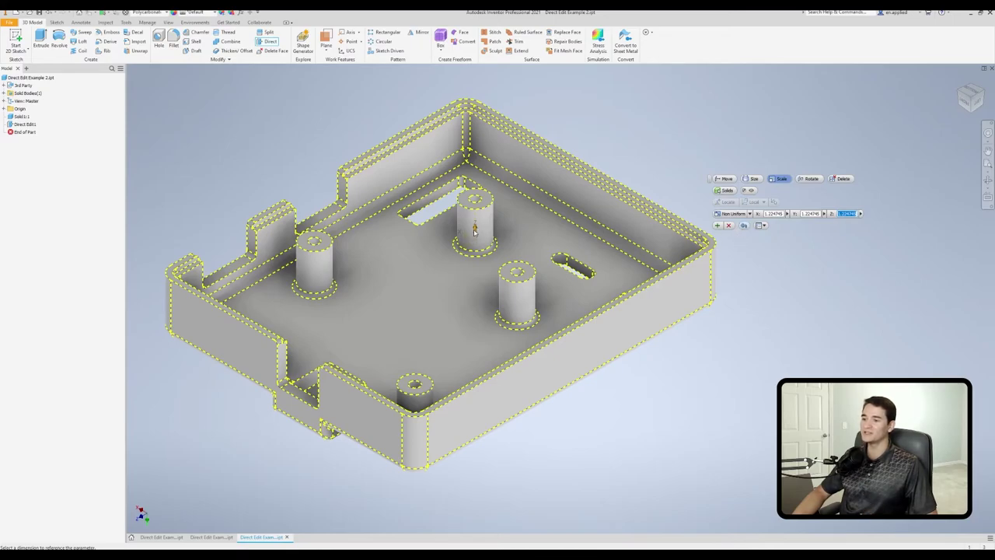
left_click_drag(480, 199, 466, 236)
scroll(462, 236, "up", 4)
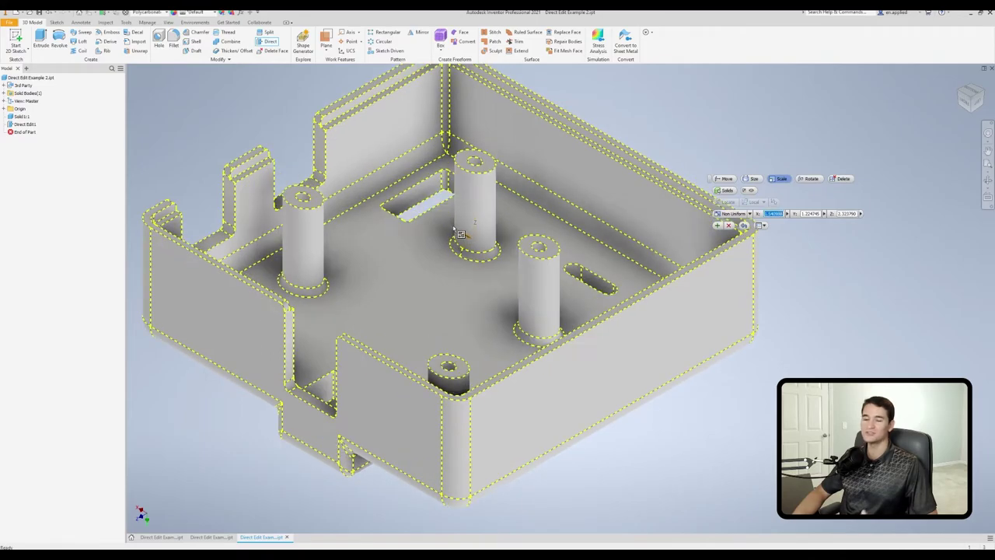
scroll(454, 236, "down", 4)
left_click(730, 213)
left_click(731, 223)
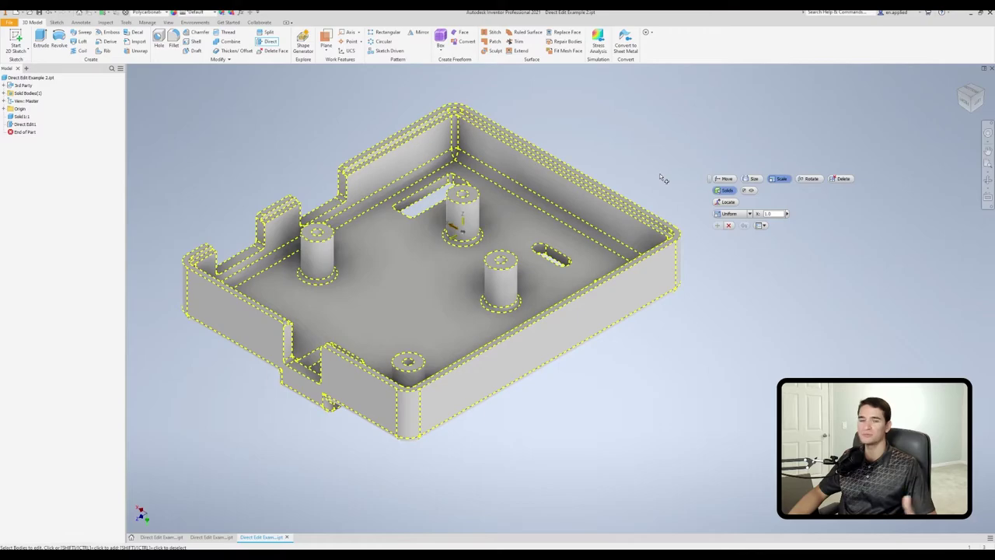
Step: Relocate the scale triad to the top hole edge of the boss nearest the notched wall
left_click(728, 202)
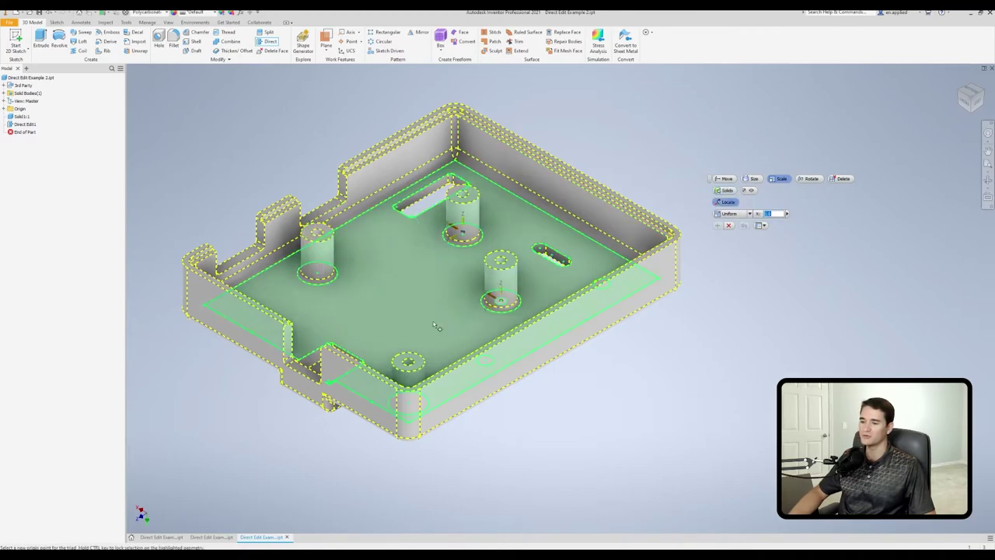
left_click(324, 227)
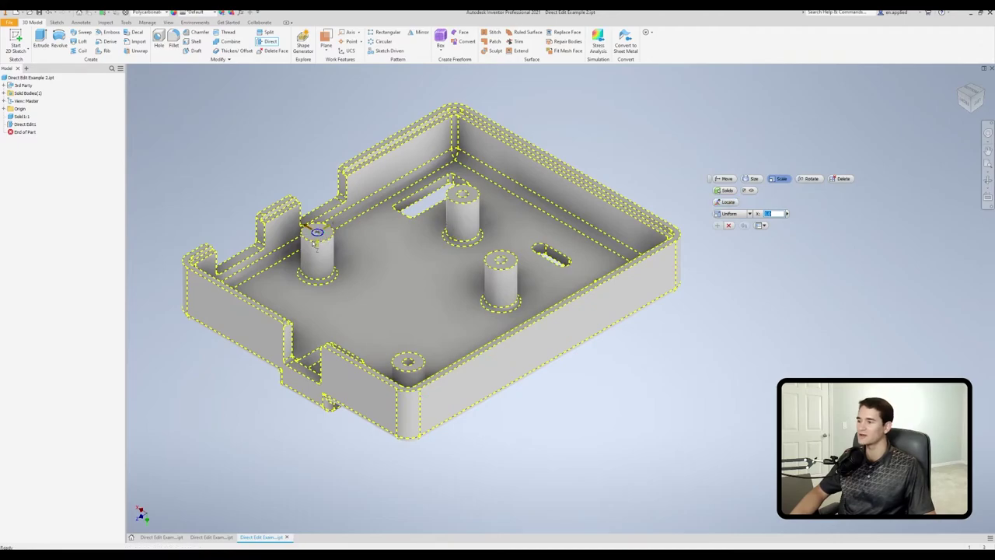
middle_click_drag(313, 244, 646, 182, "shift")
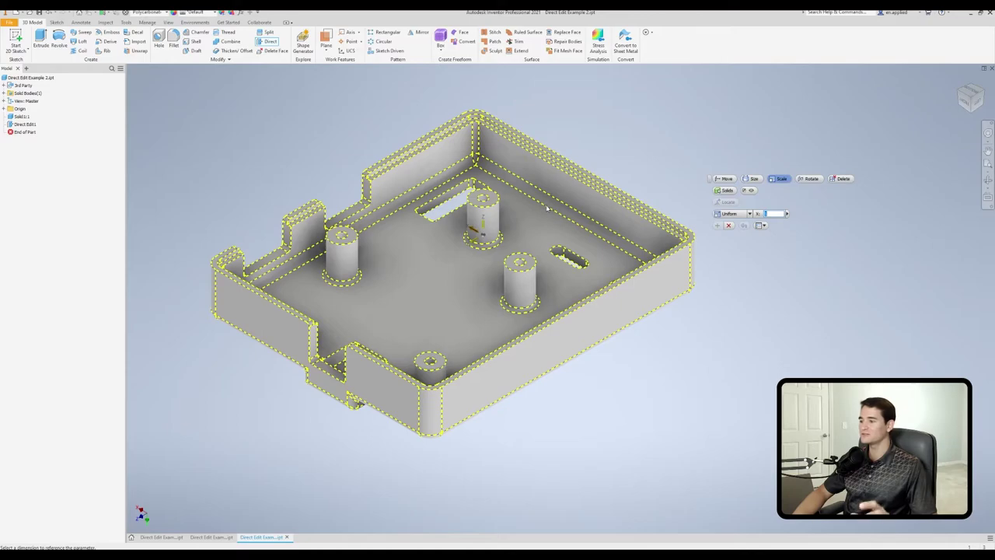
Step: Try the Measure option for the uniform scale factor on the notched wall, then scale the enclosure by 1.127 and apply it
left_click(768, 214)
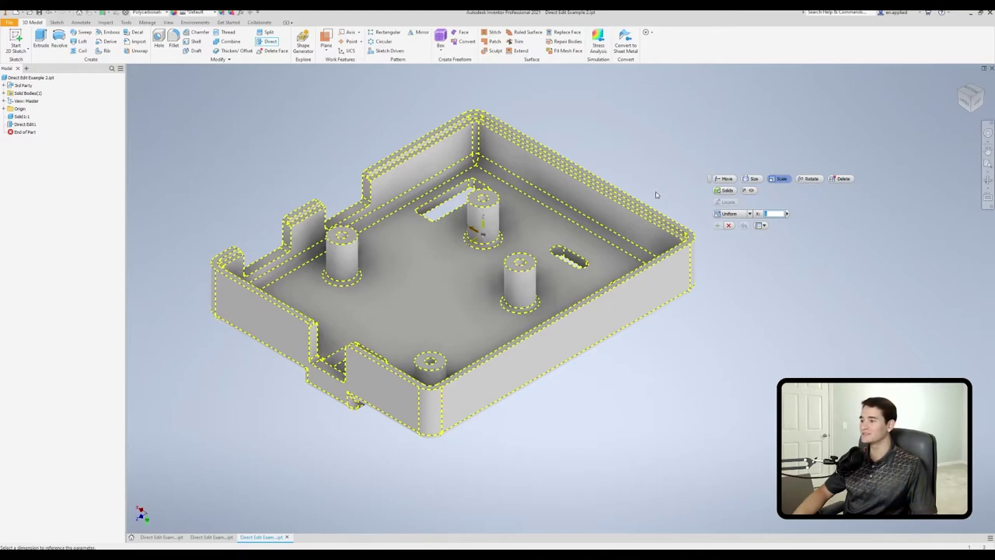
left_click(787, 214)
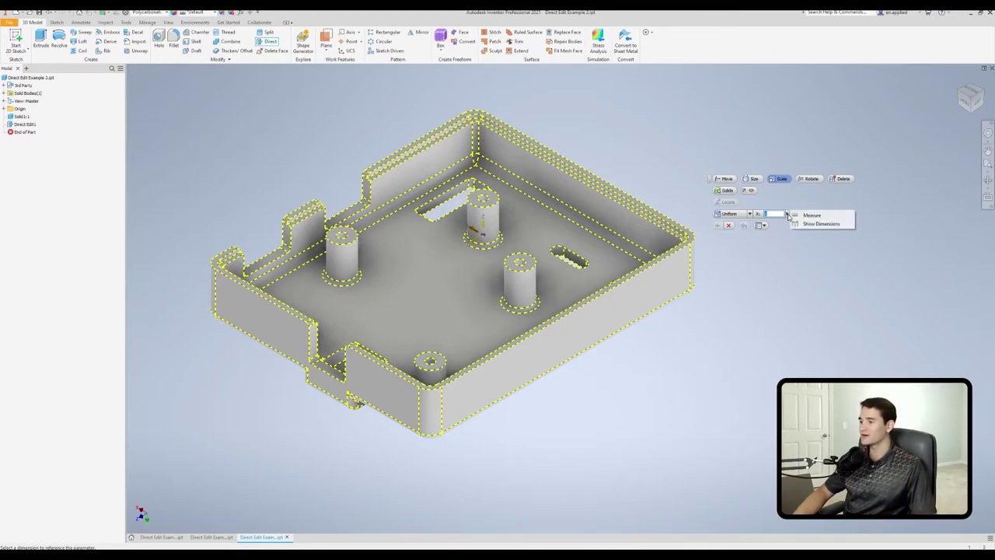
left_click(811, 214)
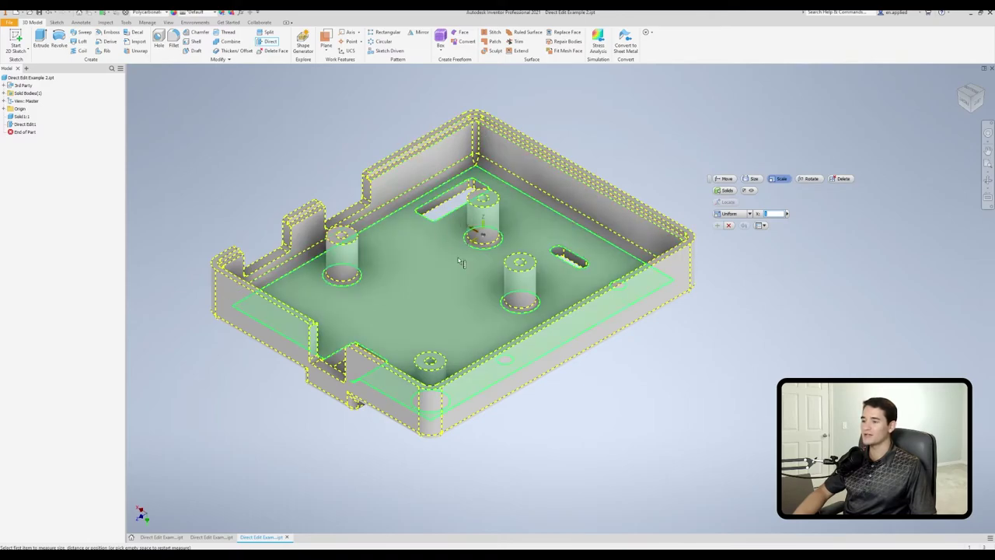
left_click(426, 151)
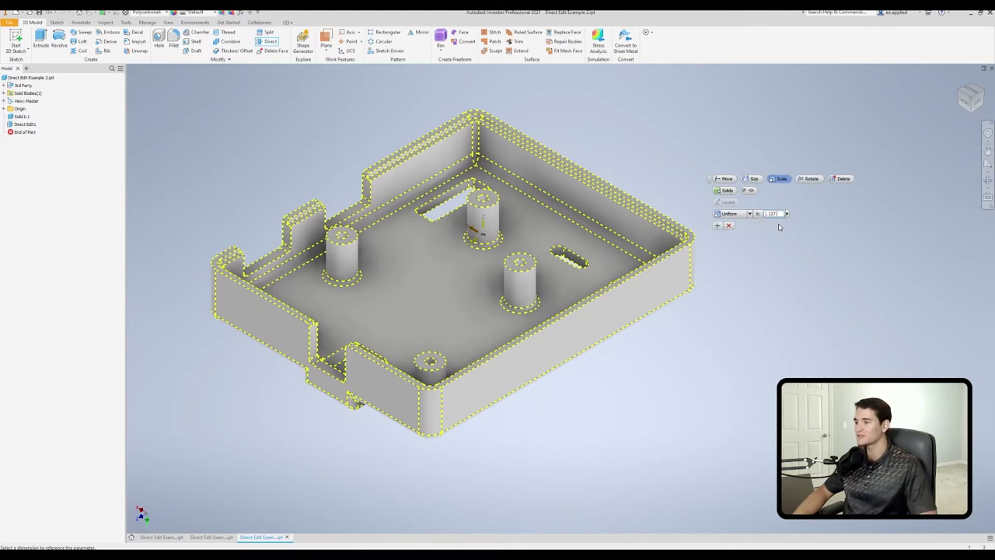
key("Return")
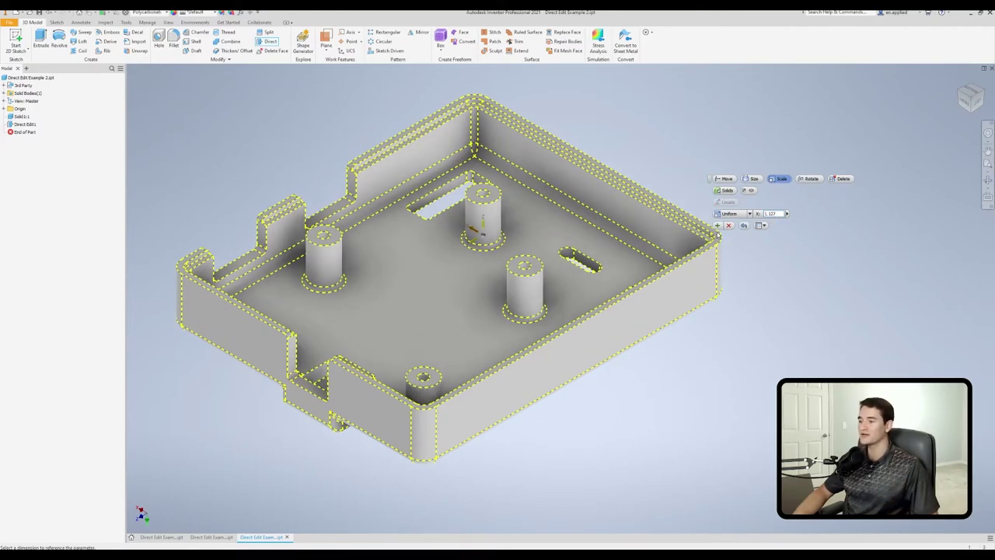
left_click(717, 226)
Step: Select the faces of the small slot near the enclosure's corner for a Direct Edit Rotate
left_click(809, 178)
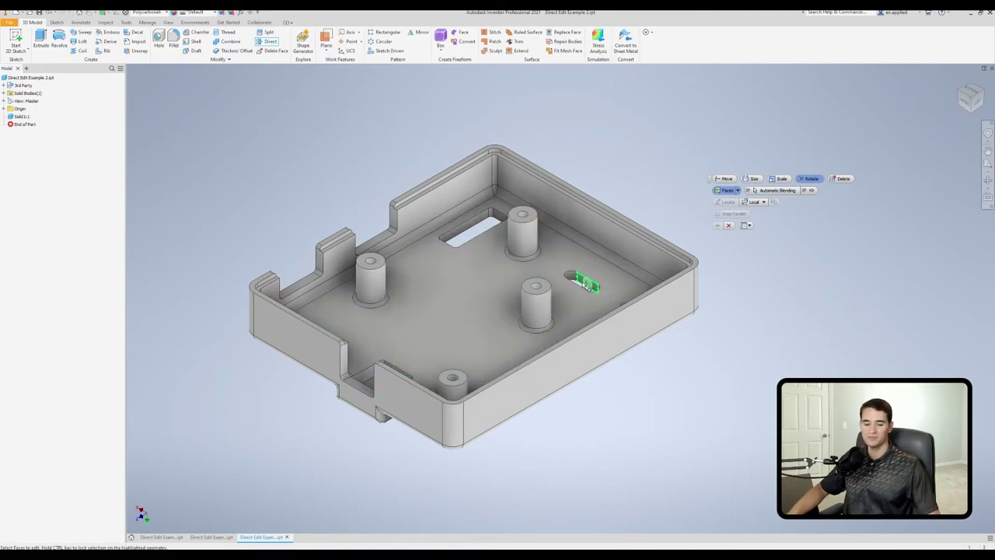
middle_click_drag(752, 261, 612, 309, "shift")
scroll(613, 309, "up", 6)
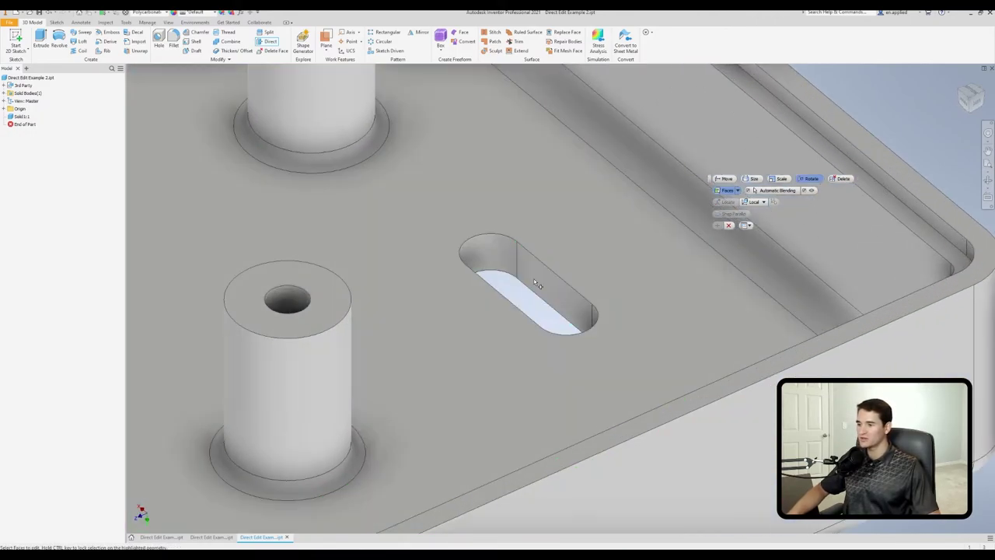
left_click(544, 286)
middle_click_drag(537, 326, 517, 250, "shift")
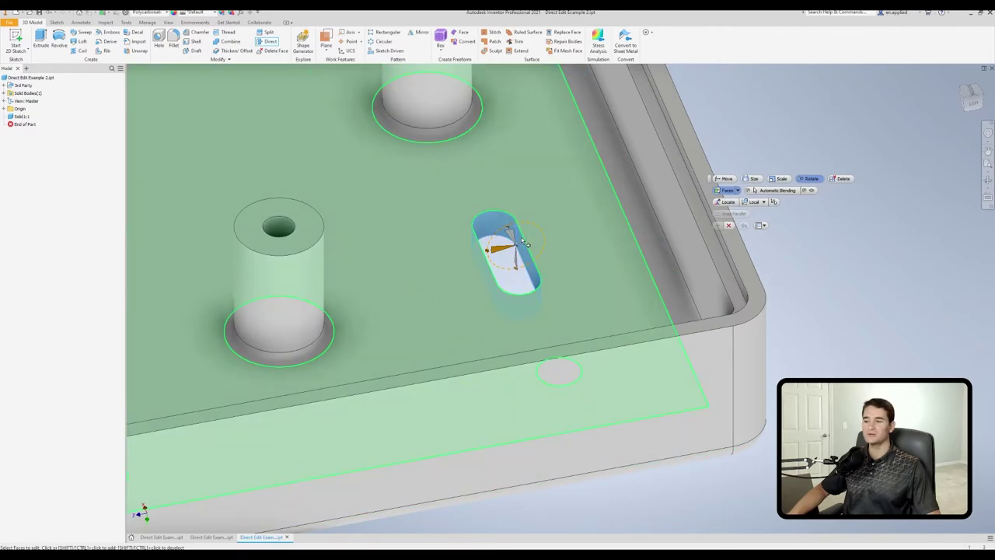
middle_click_drag(525, 251, 458, 366, "shift")
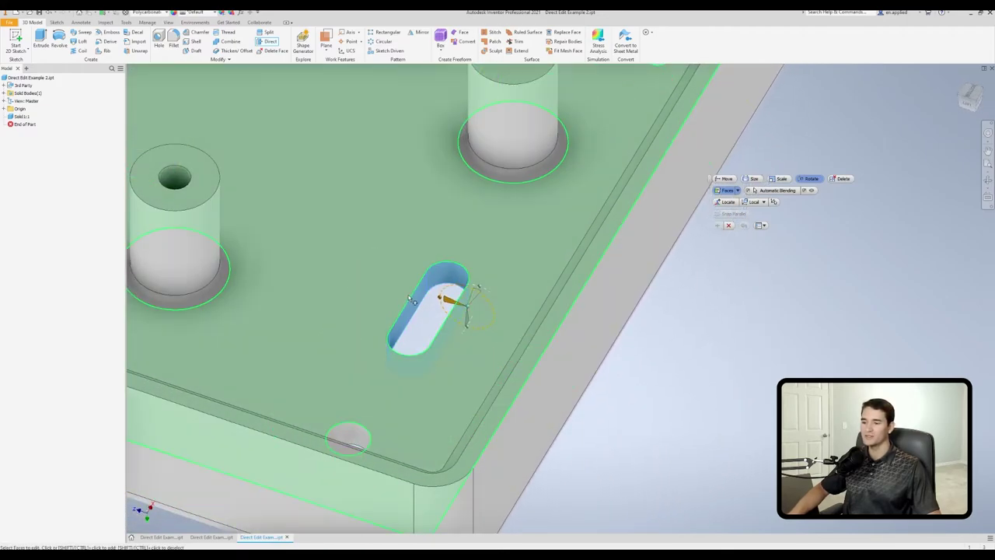
Step: Relocate the rotate triad to the midpoint of the small slot's long top edge facing away from the outer wall
left_click(727, 202)
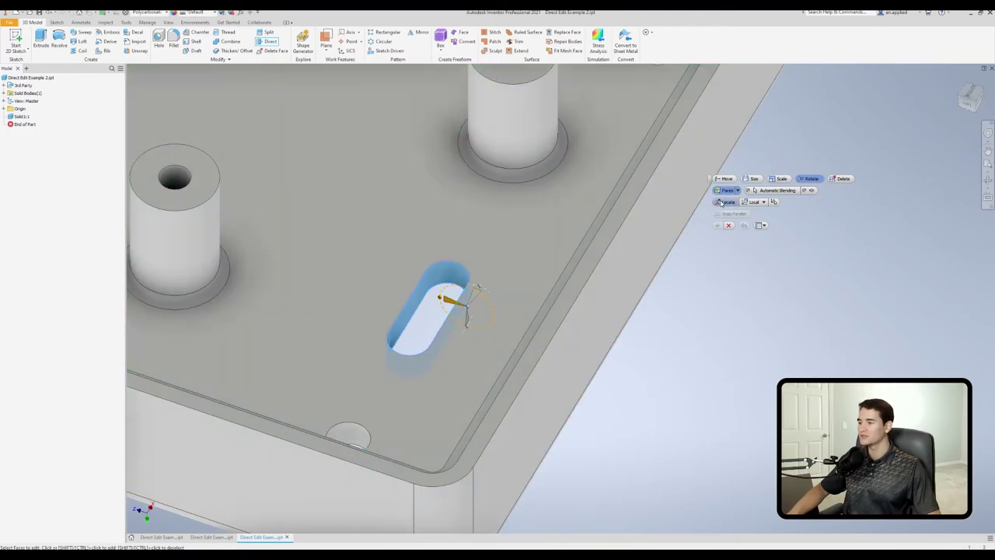
left_click(406, 302)
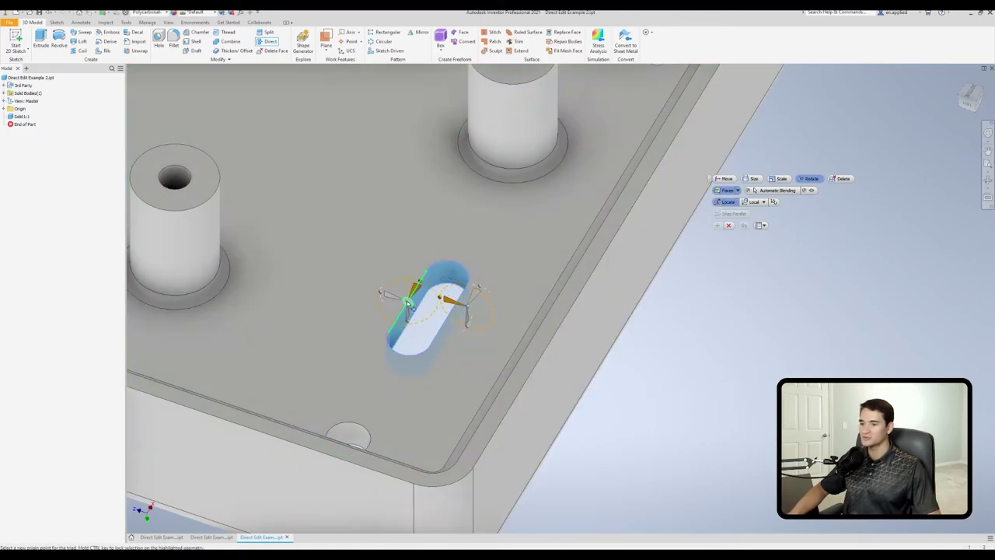
mouse_move(435, 321)
middle_mouse_down("shift")
mouse_move(504, 329)
mouse_move(443, 304)
middle_mouse_up("shift")
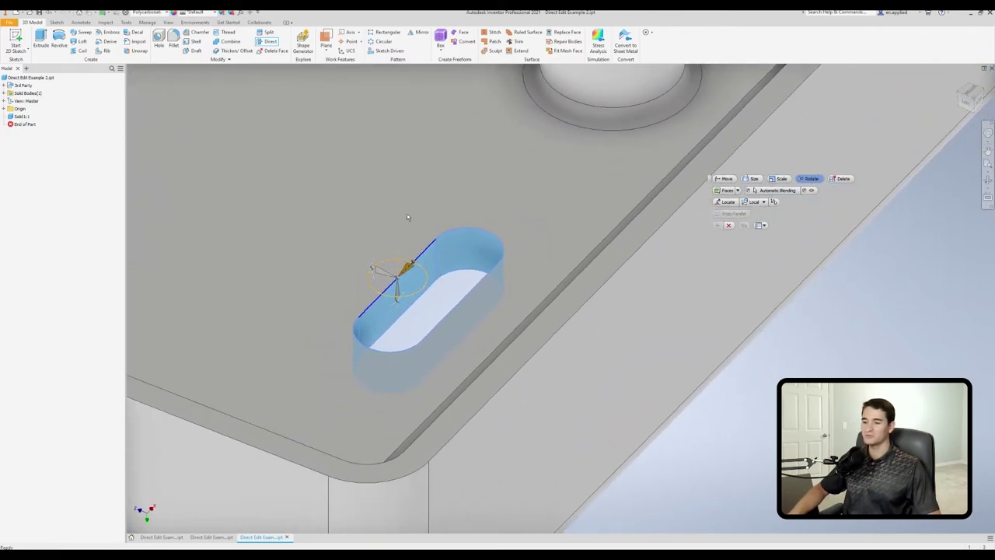
Step: Rotate the slot faces by -22 degrees about the vertical axis and apply the rotation
left_click_drag(414, 264, 405, 261)
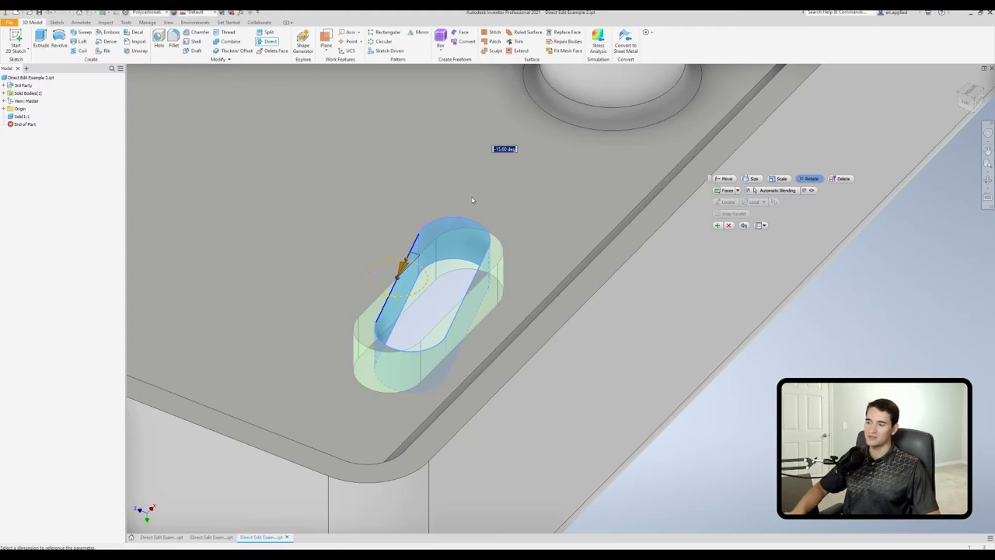
type("-22")
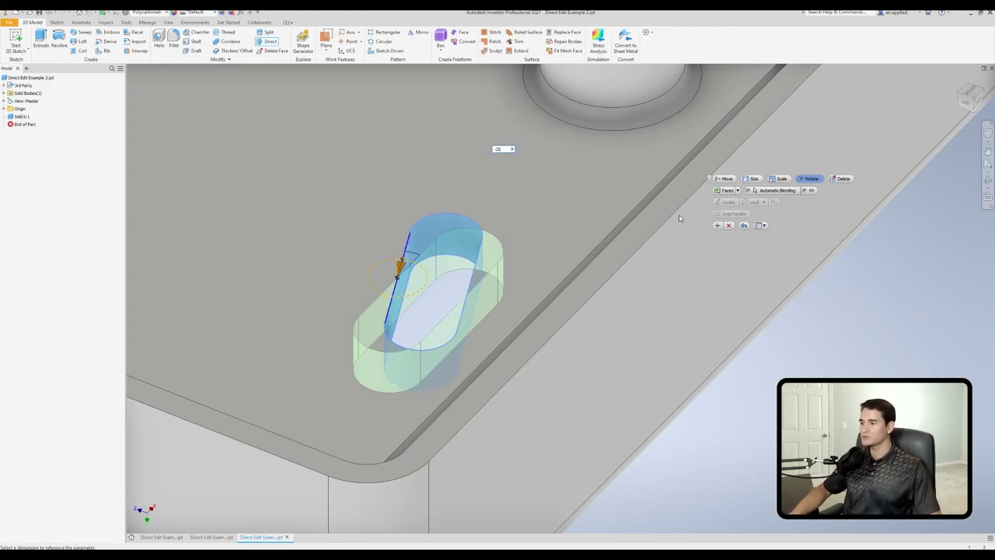
left_click(716, 227)
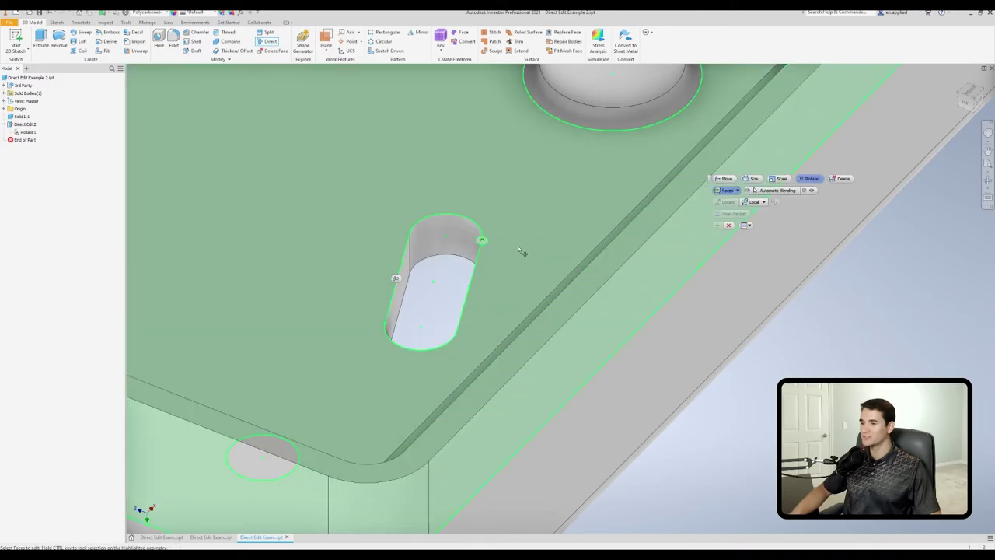
scroll(518, 248, "down", 5)
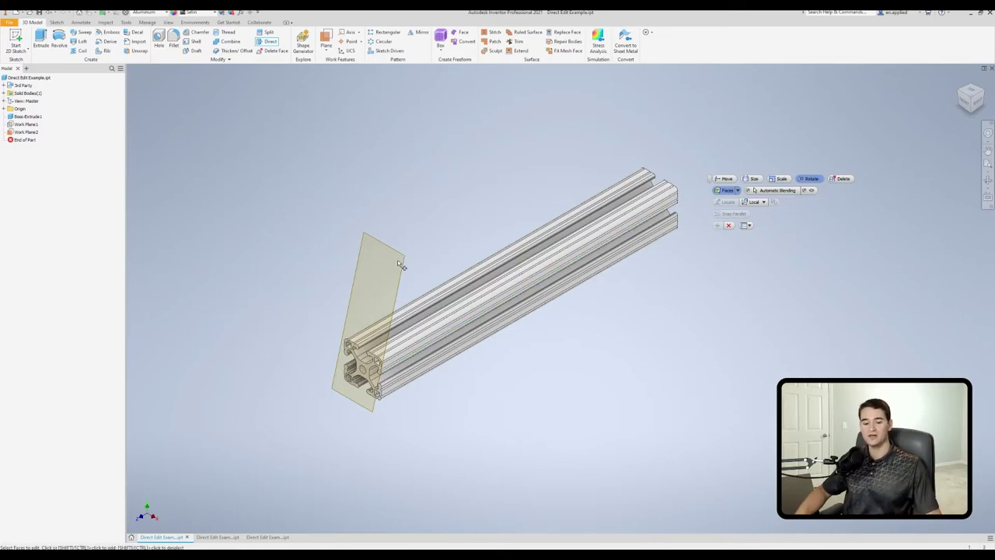
Step: In the aluminum extrusion part, rotate the end face parallel to the angled work plane with Snap Parallel
scroll(404, 395, "up", 4)
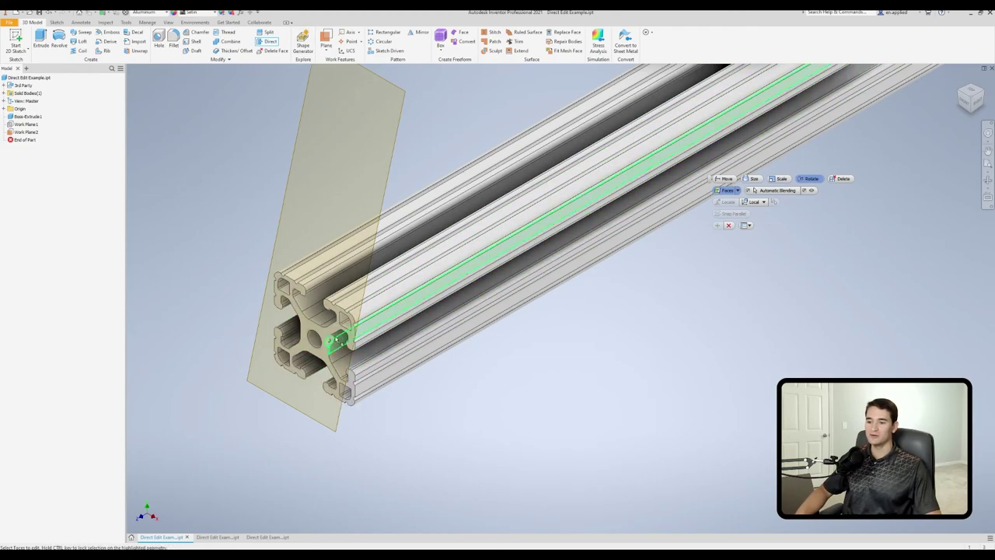
scroll(311, 349, "up", 5)
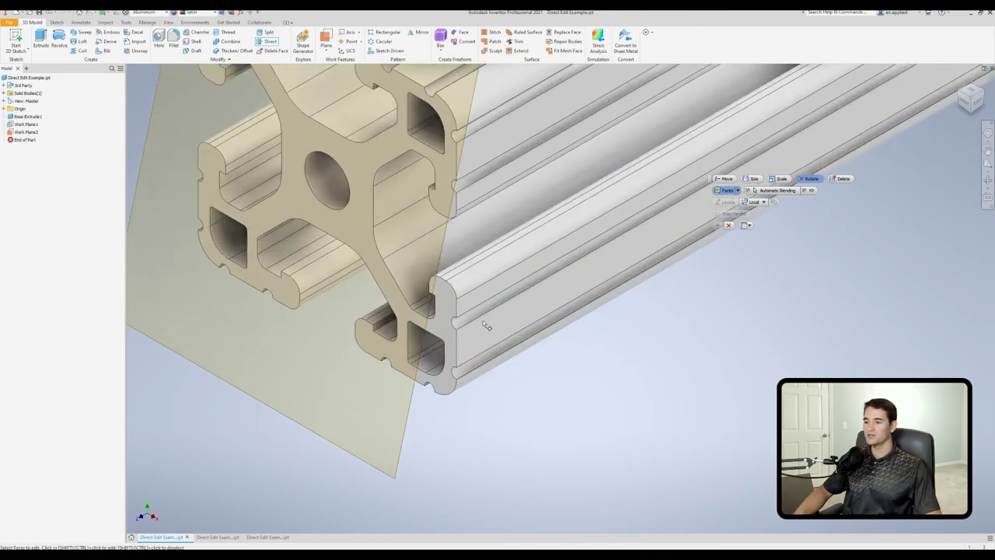
left_click(443, 330)
scroll(446, 328, "down", 4)
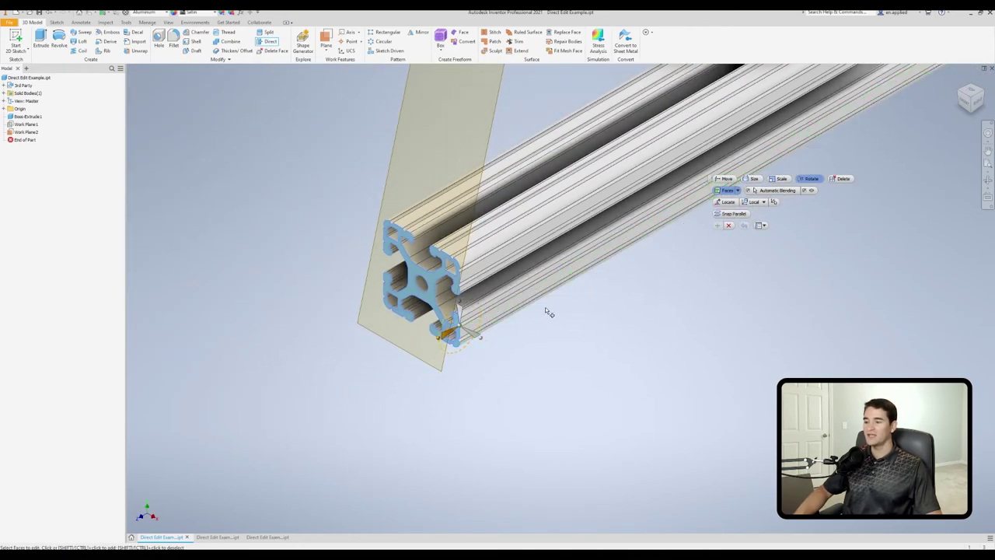
left_click(730, 213)
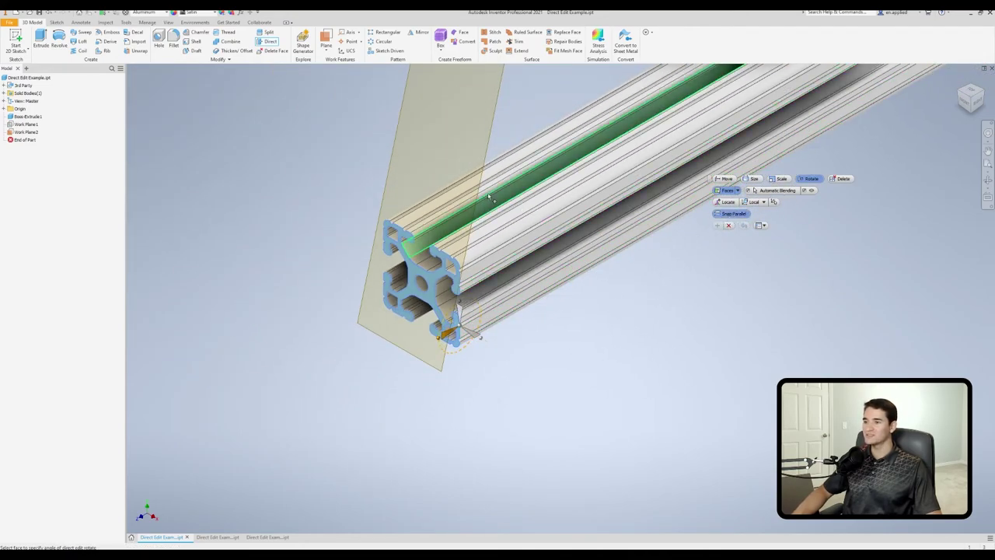
left_click(399, 132)
middle_click_drag(543, 300, 406, 212, "shift")
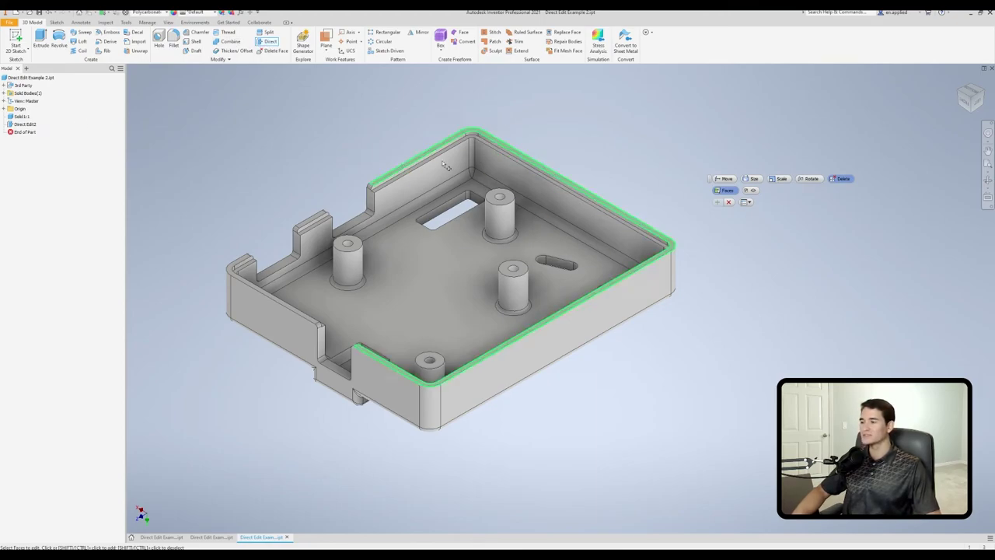
Step: In Direct Edit Example 2, select the enclosure's vertical outer corner fillets for a Direct Edit Delete
middle_click_drag(410, 149, 285, 116)
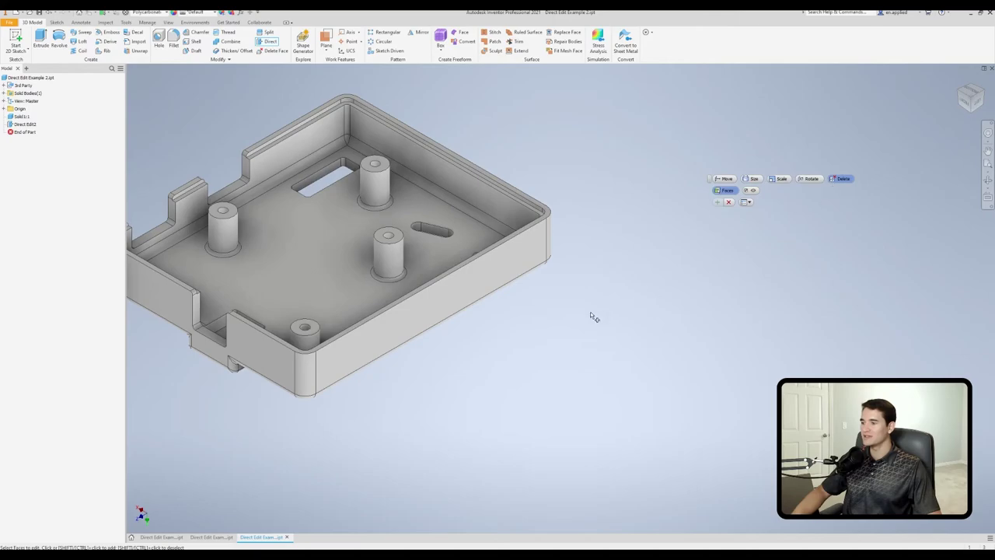
middle_click_drag(308, 377, 397, 334)
left_click(396, 330)
middle_click_drag(342, 346, 632, 284, "shift")
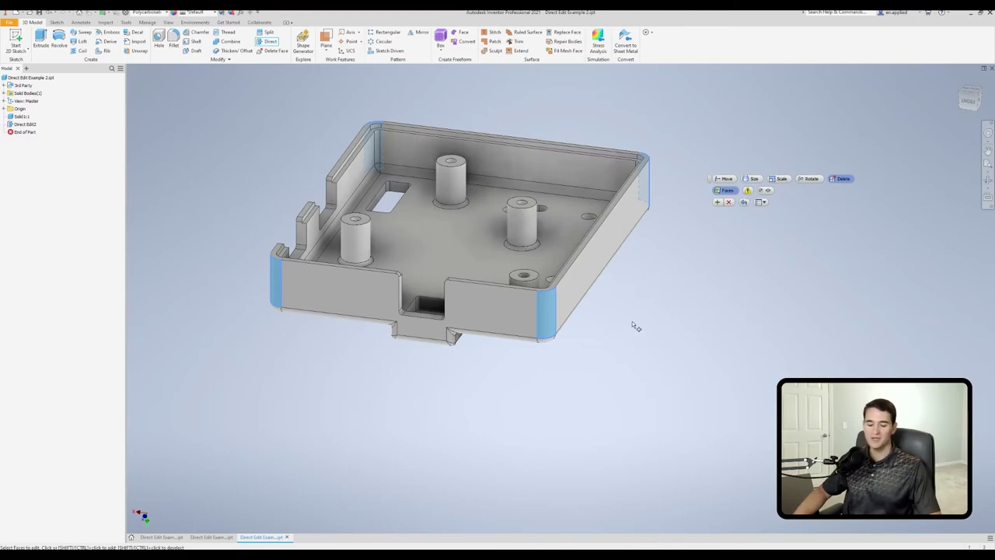
Step: Add the rounded bottom corners and bottom edge fillets of the enclosure to the selection and delete all of these faces
middle_click_drag(599, 356, 519, 175, "shift")
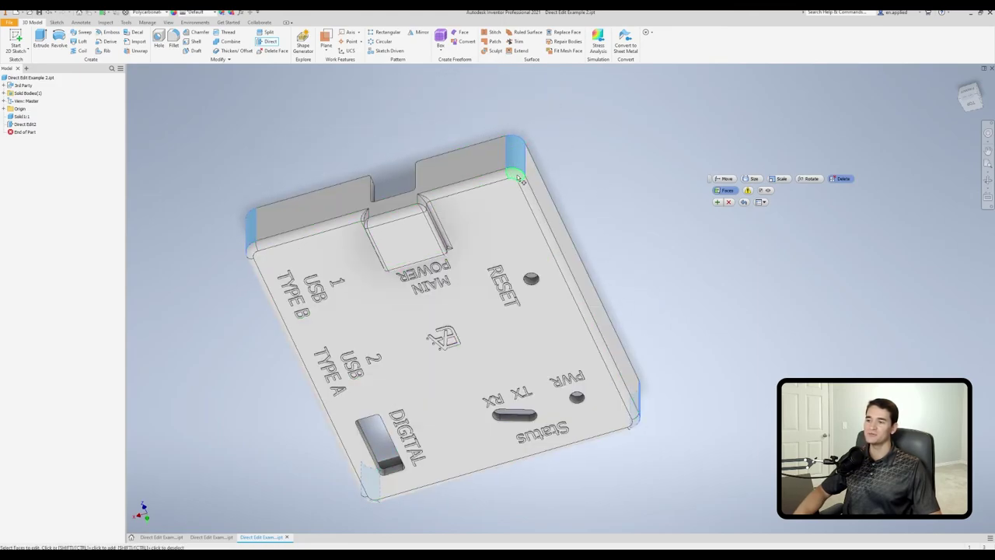
middle_click_drag(517, 177, 375, 247, "shift")
key("F5")
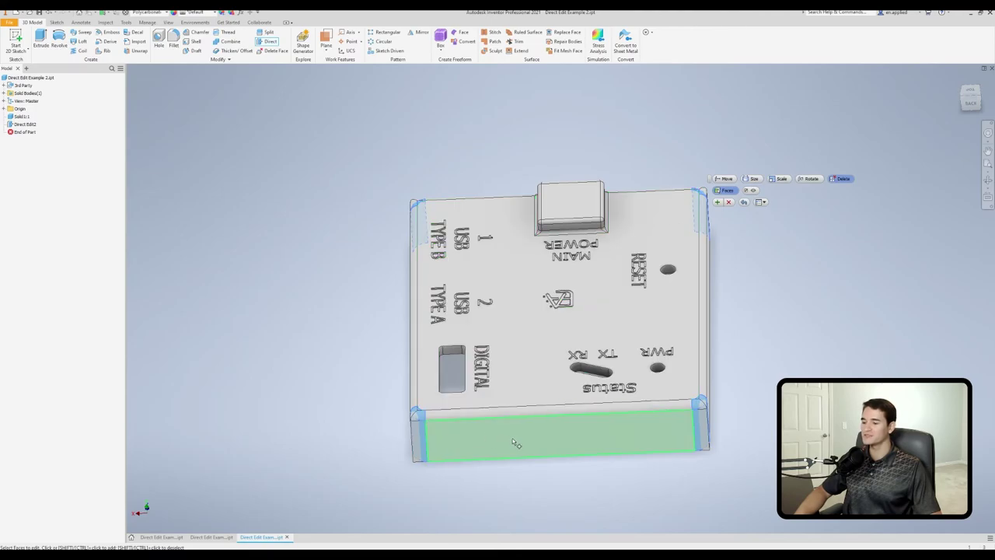
left_click(481, 416)
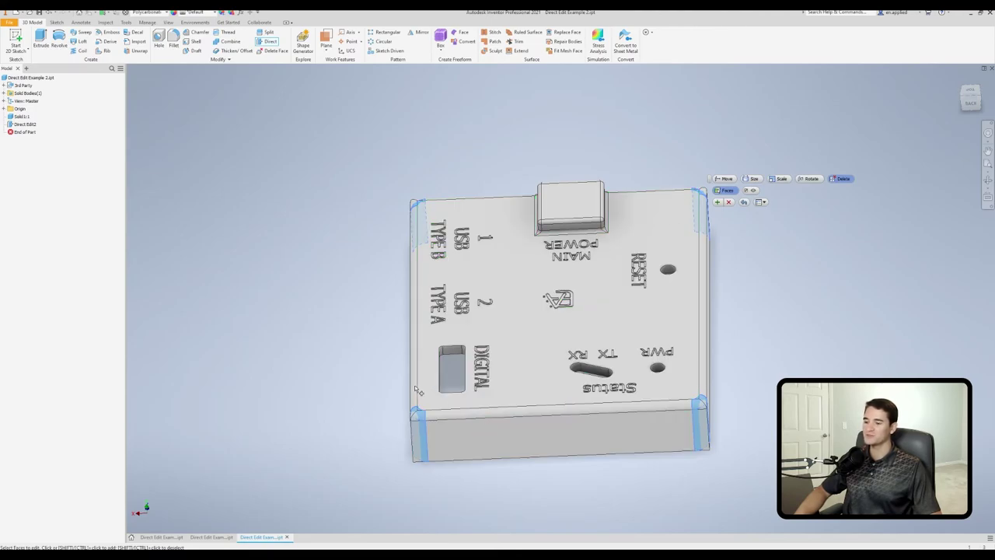
middle_click_drag(707, 355, 647, 286, "shift")
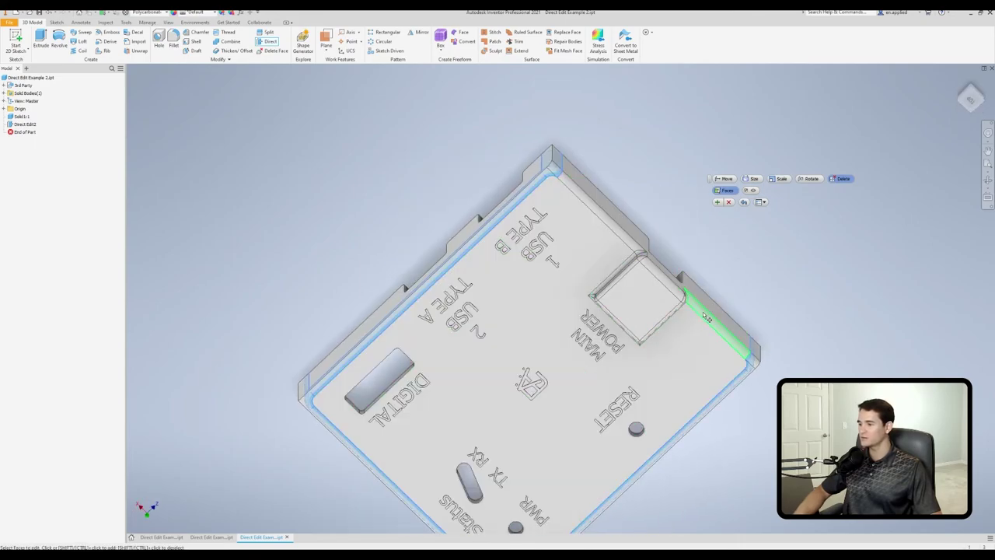
left_click(633, 246)
left_click(716, 203)
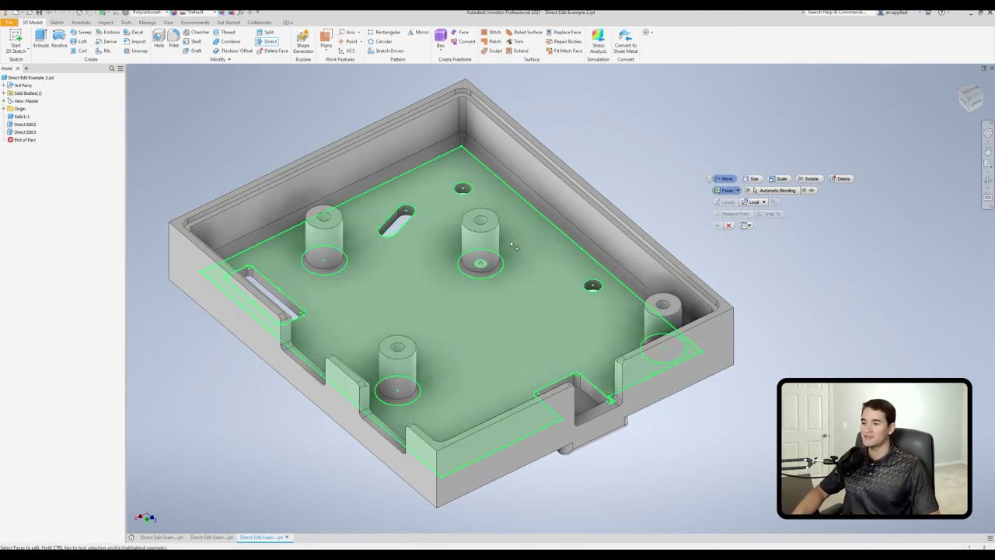
Step: Select the ring faces at the bases of the bosses and the enclosure's floor face for a Direct Edit Move
scroll(480, 281, "up", 2)
left_click(480, 269)
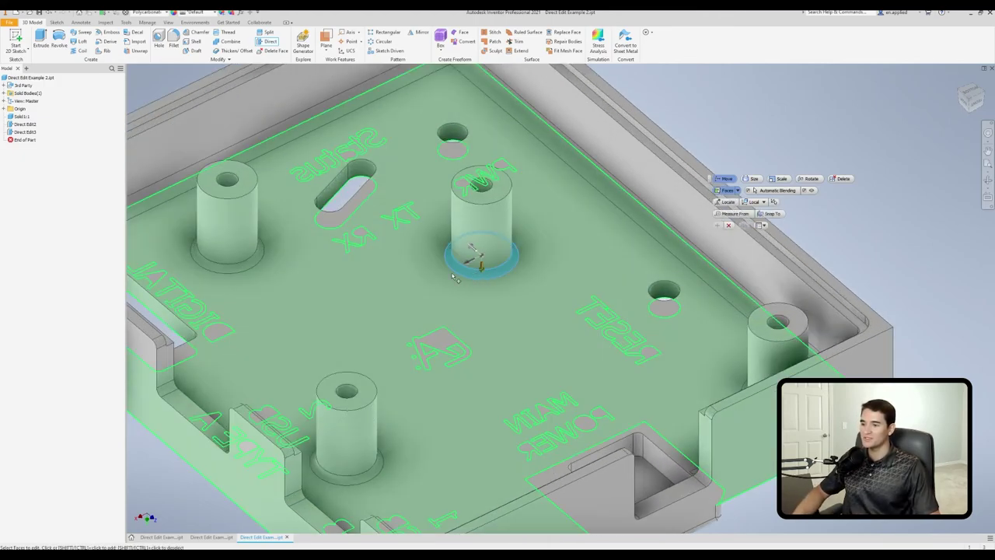
left_click(252, 267)
middle_click_drag(252, 268, 432, 337, "shift")
left_click(431, 337)
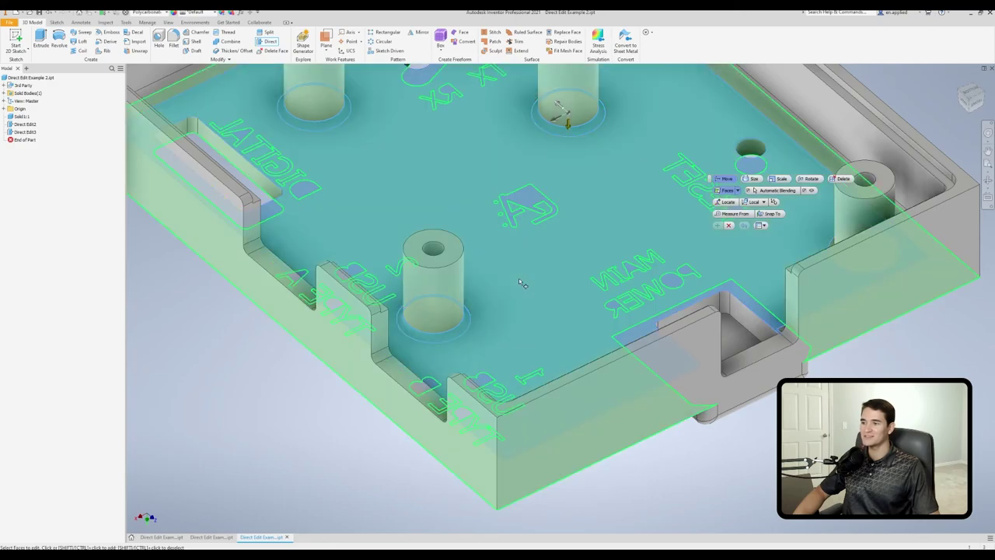
left_click(519, 279)
middle_click_drag(484, 302, 499, 318)
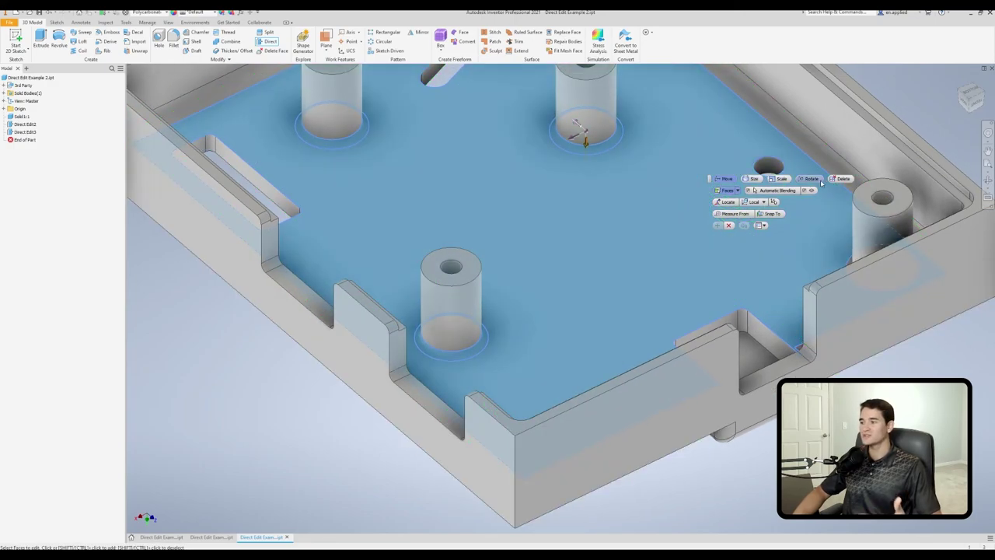
Step: Switch the Direct Edit to Delete and keep only the ring faces at the boss bases selected
left_click(842, 179)
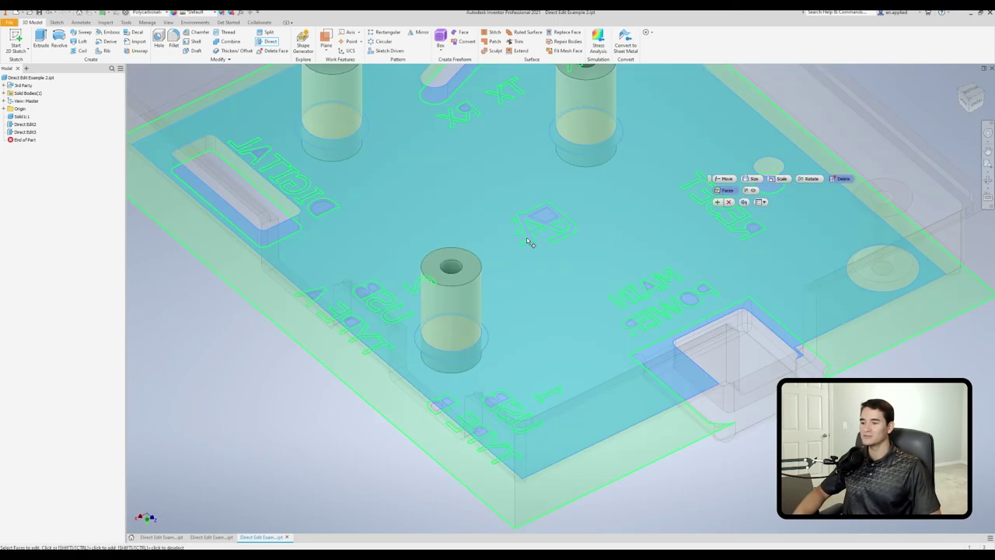
scroll(532, 242, "down", 3)
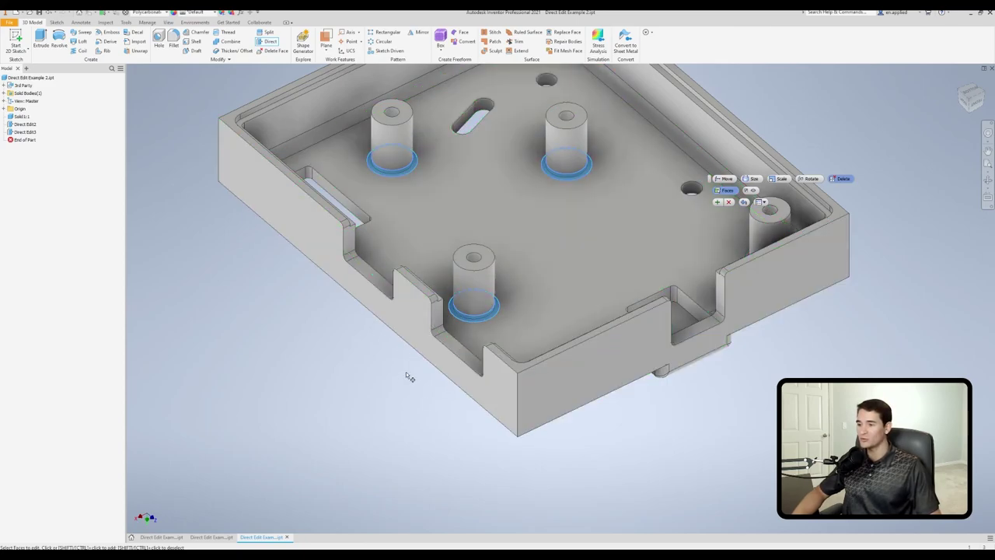
left_click(477, 325)
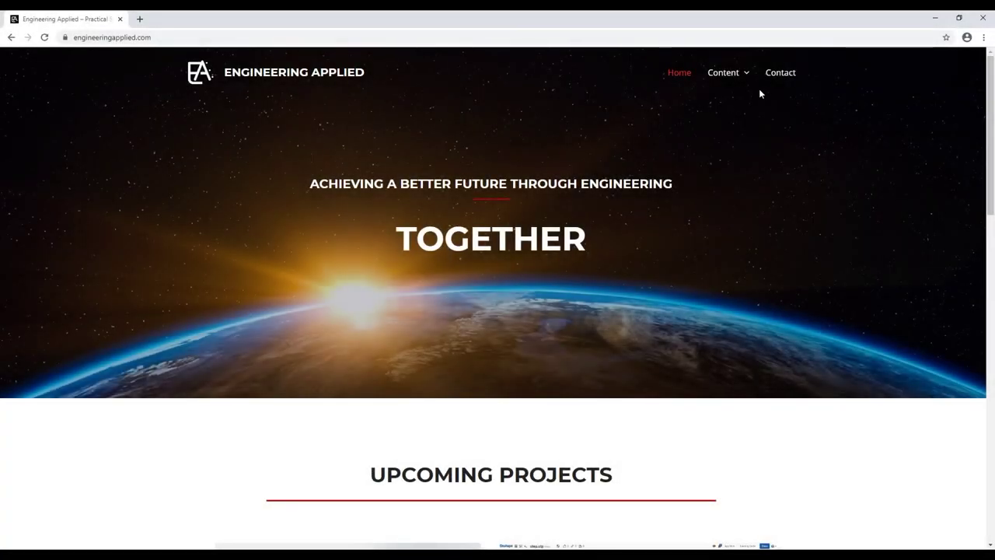
Step: In the web browser, open the Contact page of the Engineering Applied website and place the cursor in the name field
left_click(770, 77)
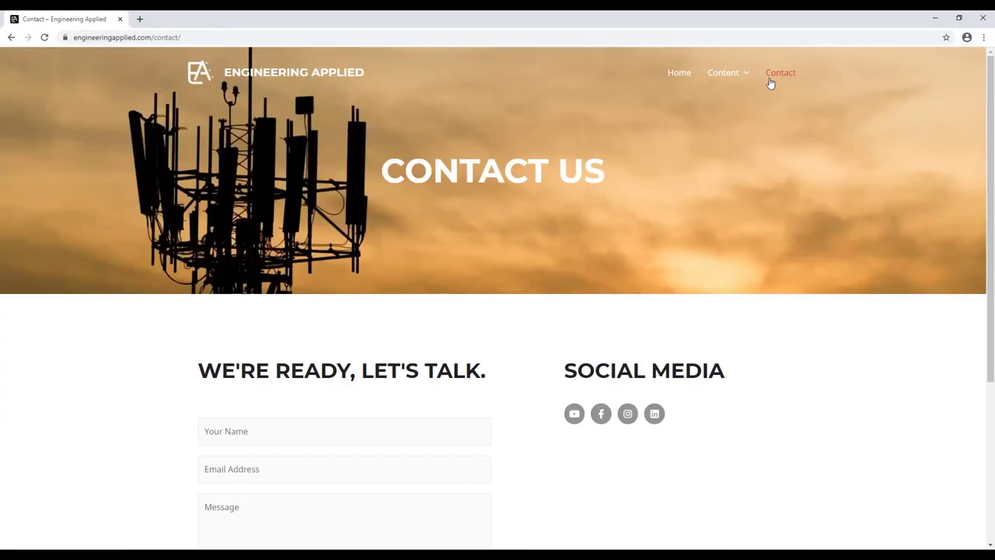
scroll(564, 248, "down", 1)
left_click(311, 342)
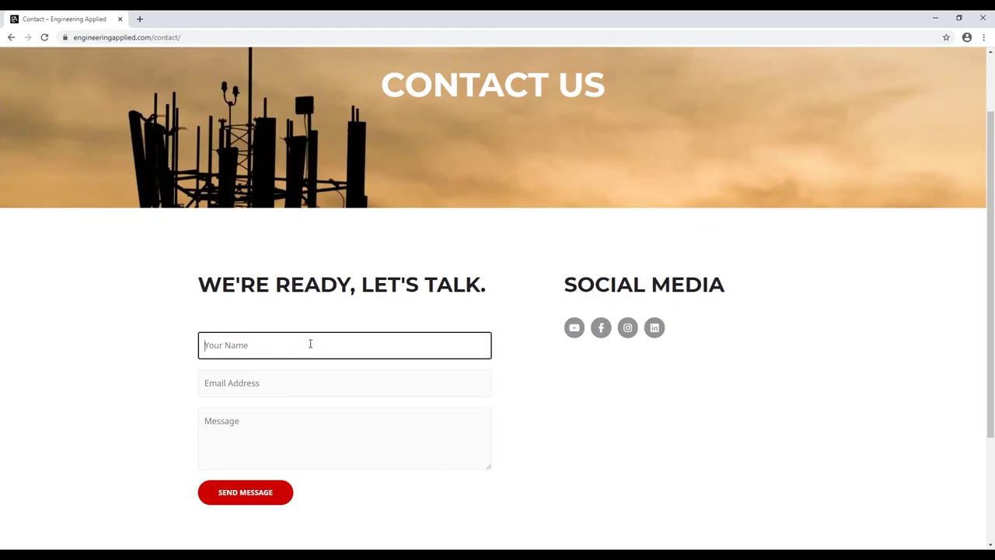